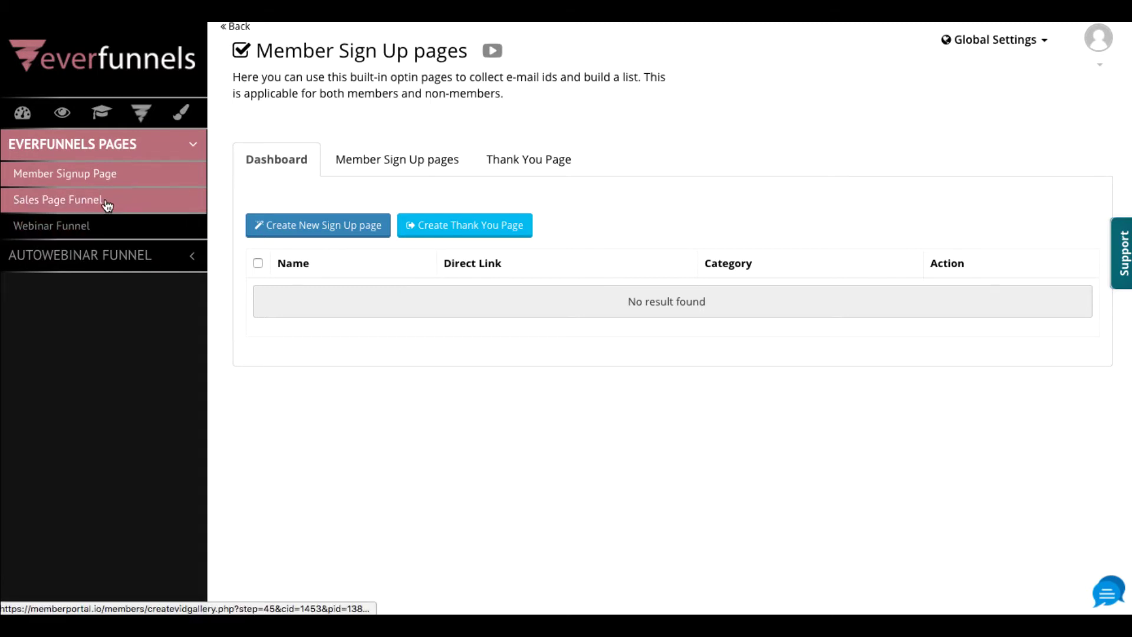
Open the Sales Page Funnel for the Memberhub Demo course and keep Theme 1 as the funnel set
{"action": "left_click", "coordinate": [106, 205]}
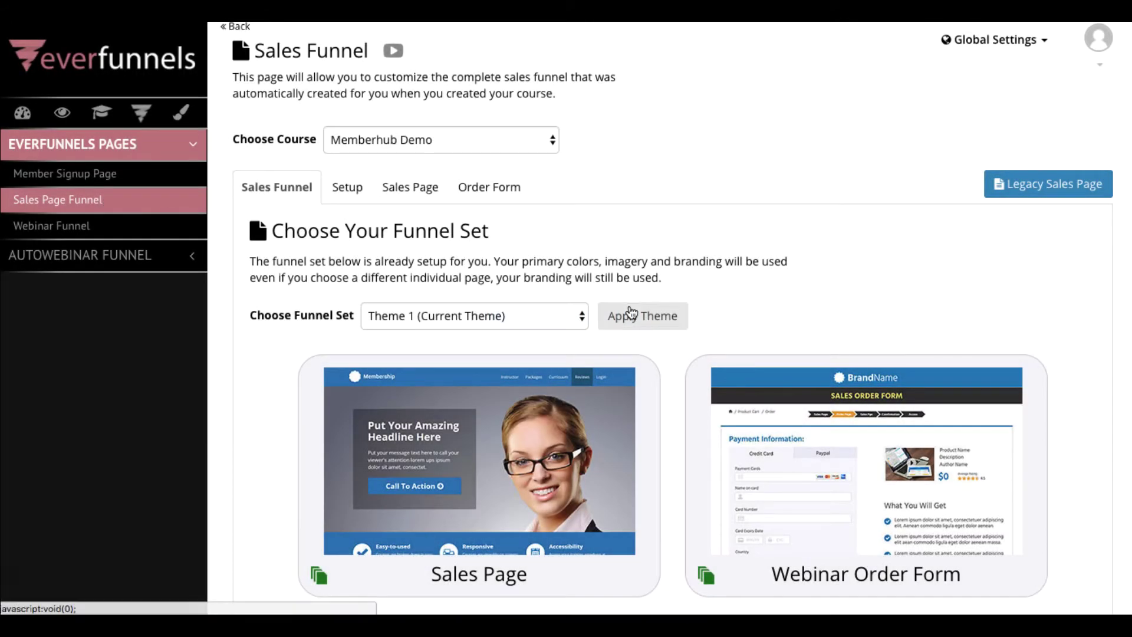
{"action": "left_click", "coordinate": [563, 316]}
{"action": "left_click", "coordinate": [575, 273]}
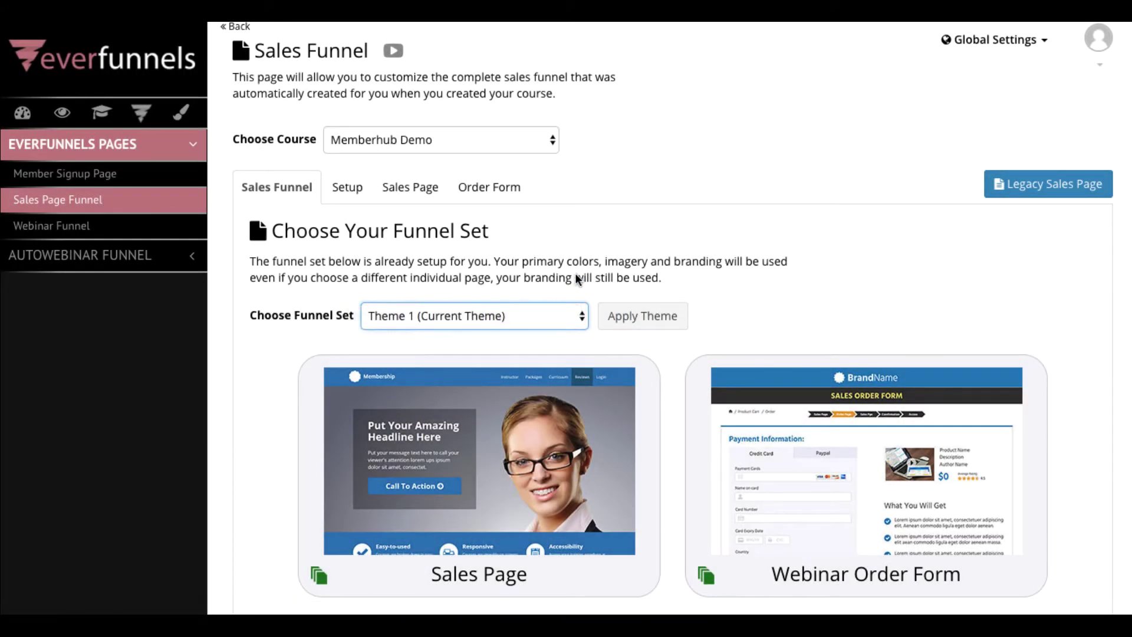
Open the Sales Page template in the live editor and move the Theme Set panel clear of the page preview
{"action": "scroll", "coordinate": [575, 272], "scroll_direction": "down", "scroll_amount": 2}
{"action": "left_click", "coordinate": [504, 406]}
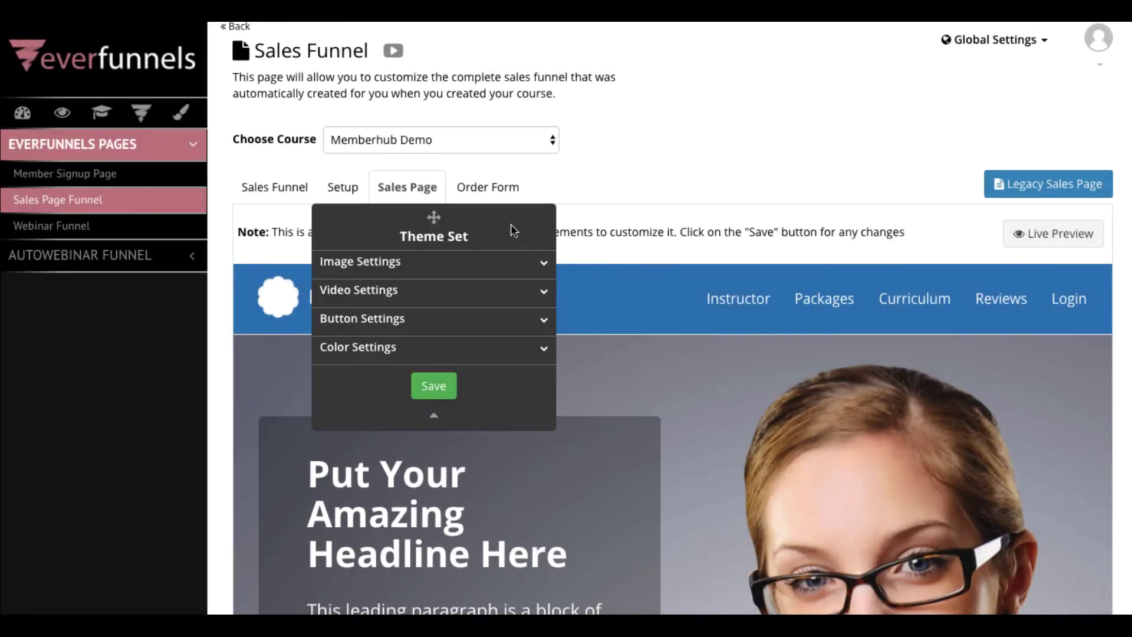
{"action": "left_click_drag", "start_coordinate": [399, 232], "coordinate": [148, 340]}
{"action": "left_click", "coordinate": [389, 227]}
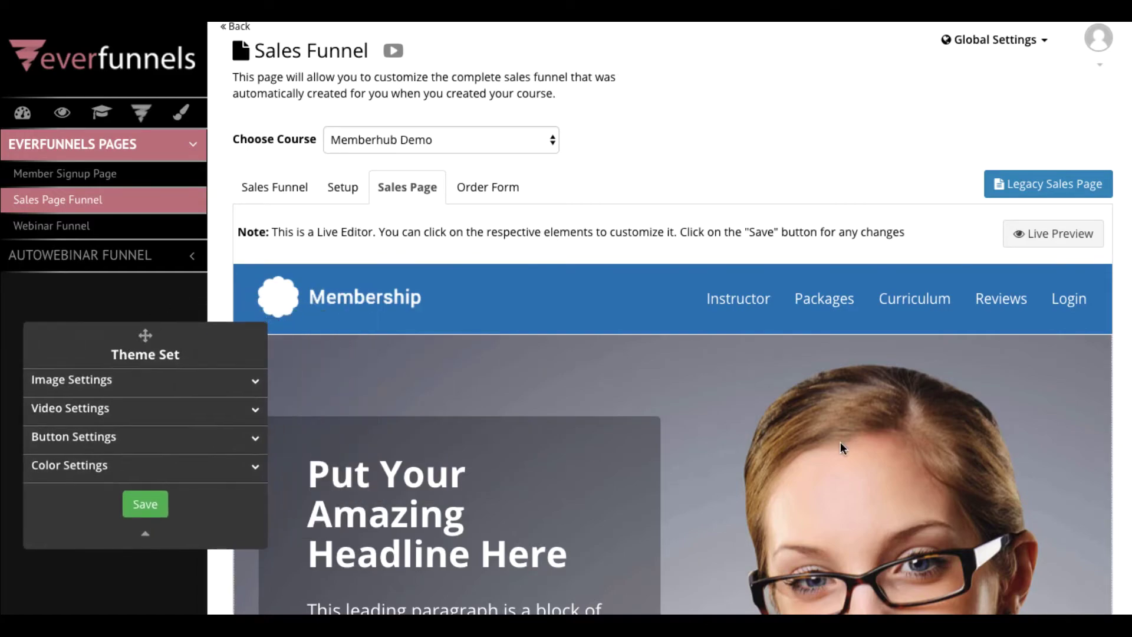
Look through the sales page template, including its curriculum, instructor and FAQ sections
{"action": "scroll", "coordinate": [840, 448], "scroll_direction": "down", "scroll_amount": 20}
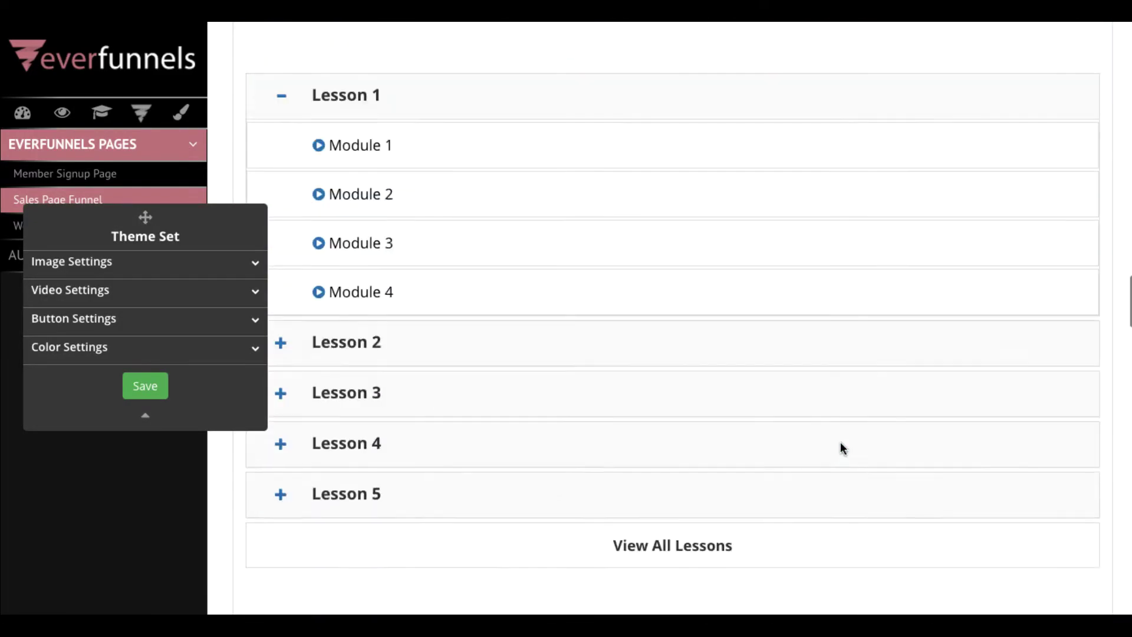
{"action": "scroll", "coordinate": [841, 443], "scroll_direction": "down", "scroll_amount": 15}
{"action": "scroll", "coordinate": [841, 444], "scroll_direction": "up", "scroll_amount": 2}
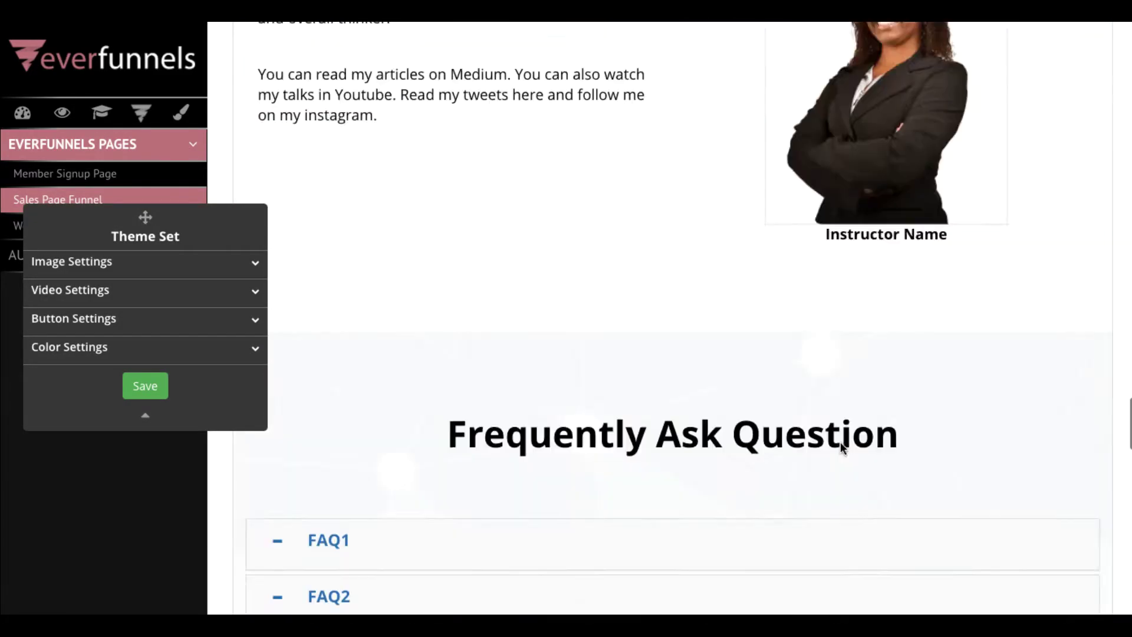
{"action": "scroll", "coordinate": [840, 446], "scroll_direction": "up", "scroll_amount": 10}
{"action": "scroll", "coordinate": [840, 445], "scroll_direction": "down", "scroll_amount": 4}
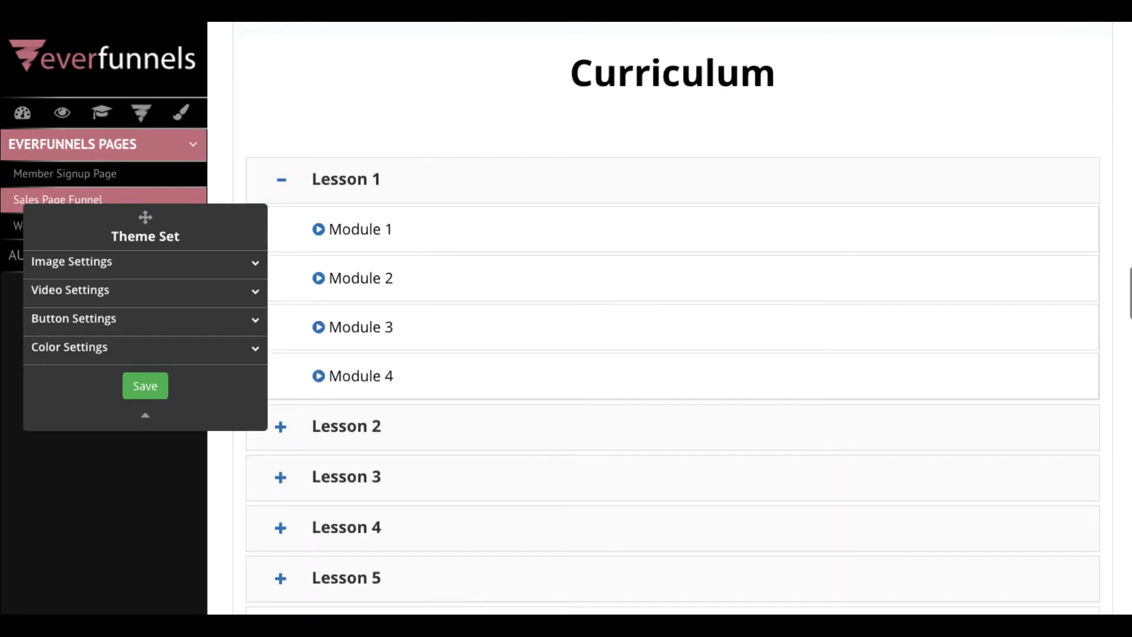
{"action": "scroll", "coordinate": [595, 352], "scroll_direction": "up", "scroll_amount": 8}
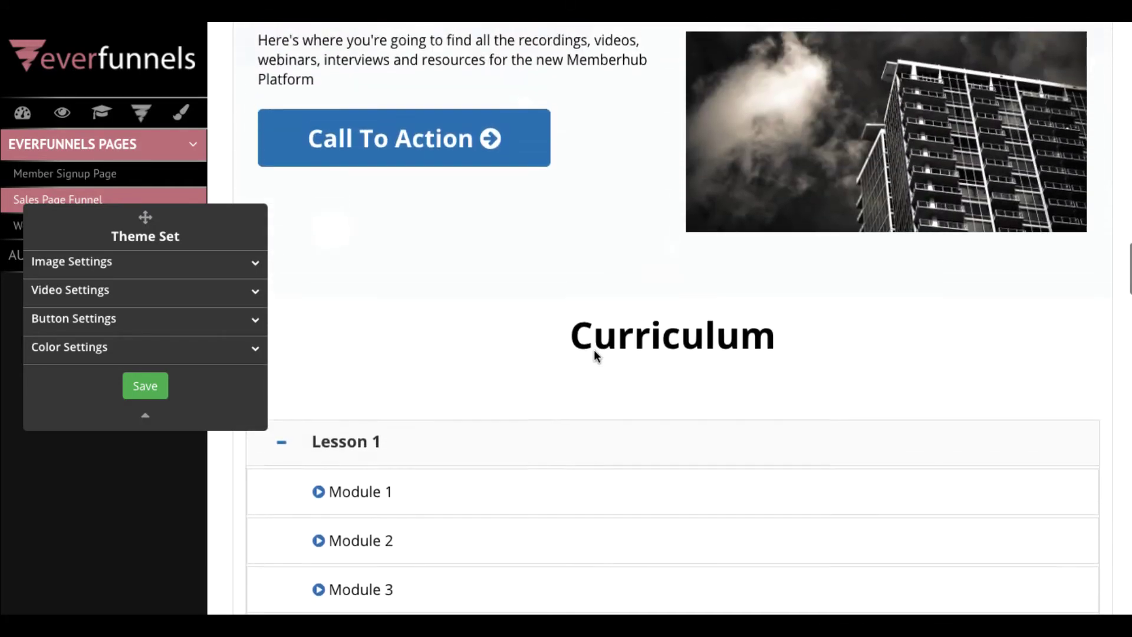
{"action": "scroll", "coordinate": [596, 352], "scroll_direction": "up", "scroll_amount": 5}
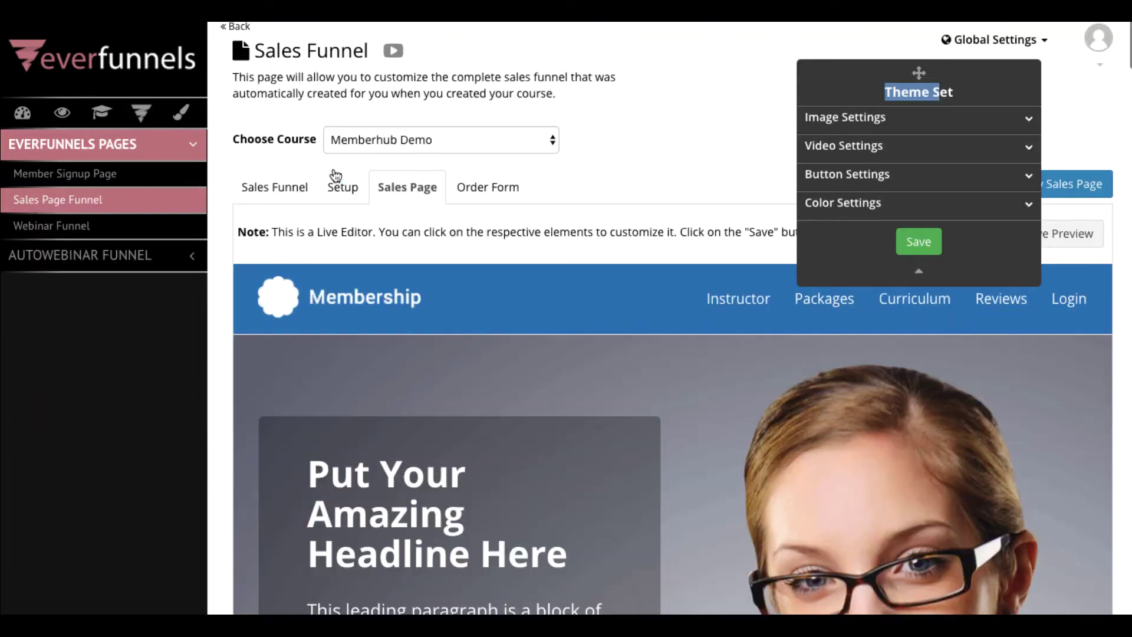
Open the Sales Page Setup and review the Page Settings switches and the General Setup sections
{"action": "left_click", "coordinate": [325, 190]}
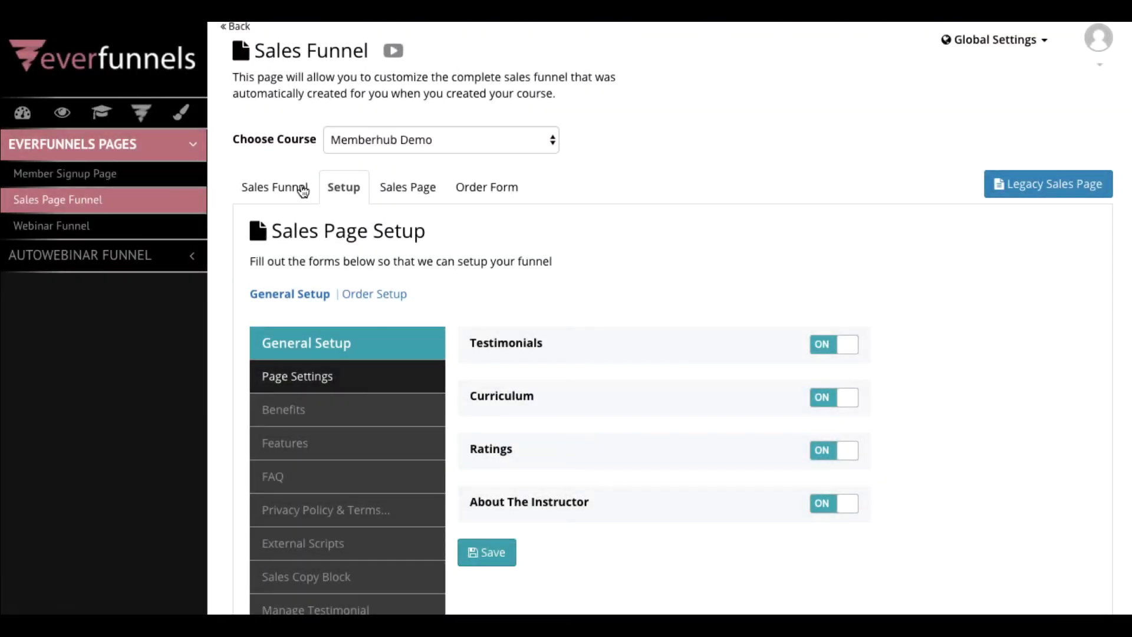
{"action": "left_click", "coordinate": [302, 191]}
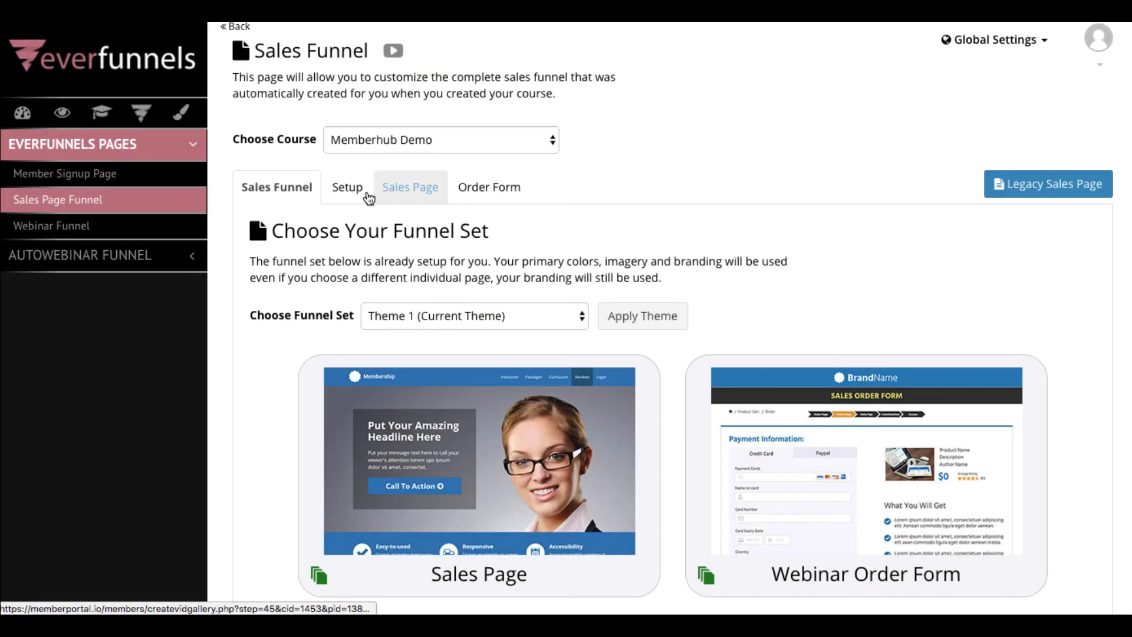
{"action": "left_click", "coordinate": [354, 193]}
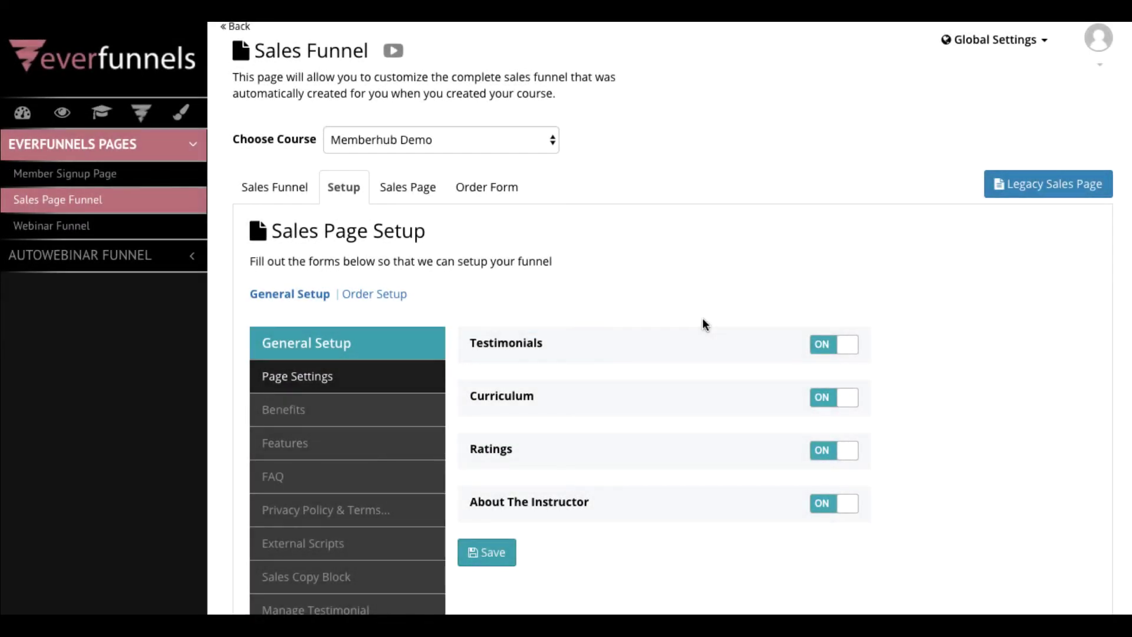
{"action": "scroll", "coordinate": [703, 321], "scroll_direction": "down", "scroll_amount": 1}
{"action": "scroll", "coordinate": [359, 359], "scroll_direction": "down", "scroll_amount": 2}
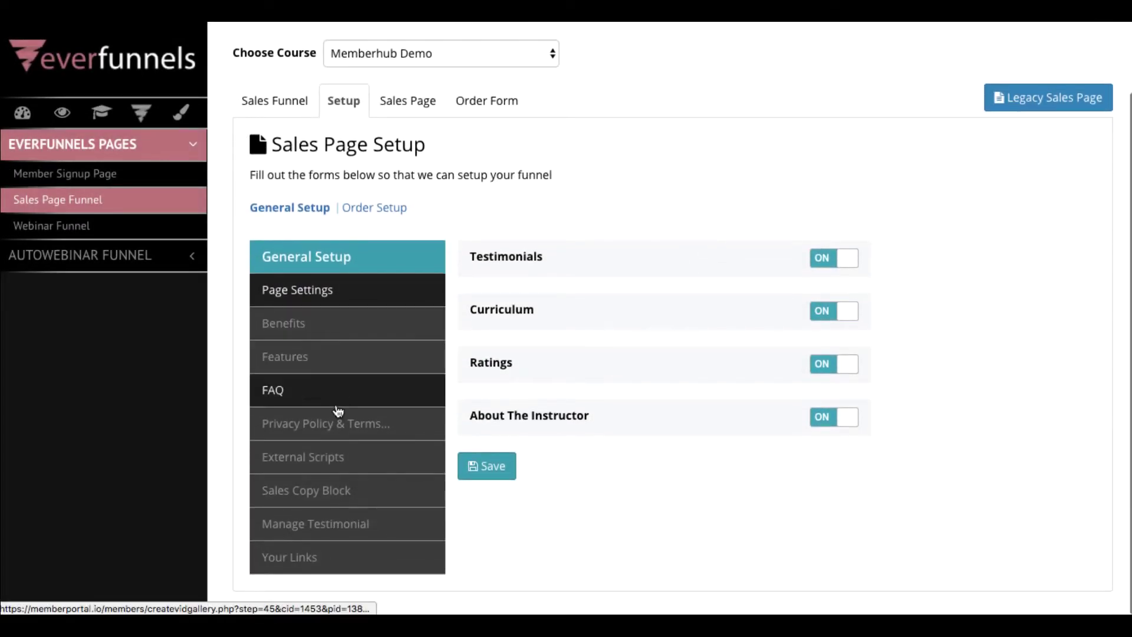
Open the Benefits section and examine the title and description of the first benefit, Easy to Use
{"action": "left_click", "coordinate": [344, 324]}
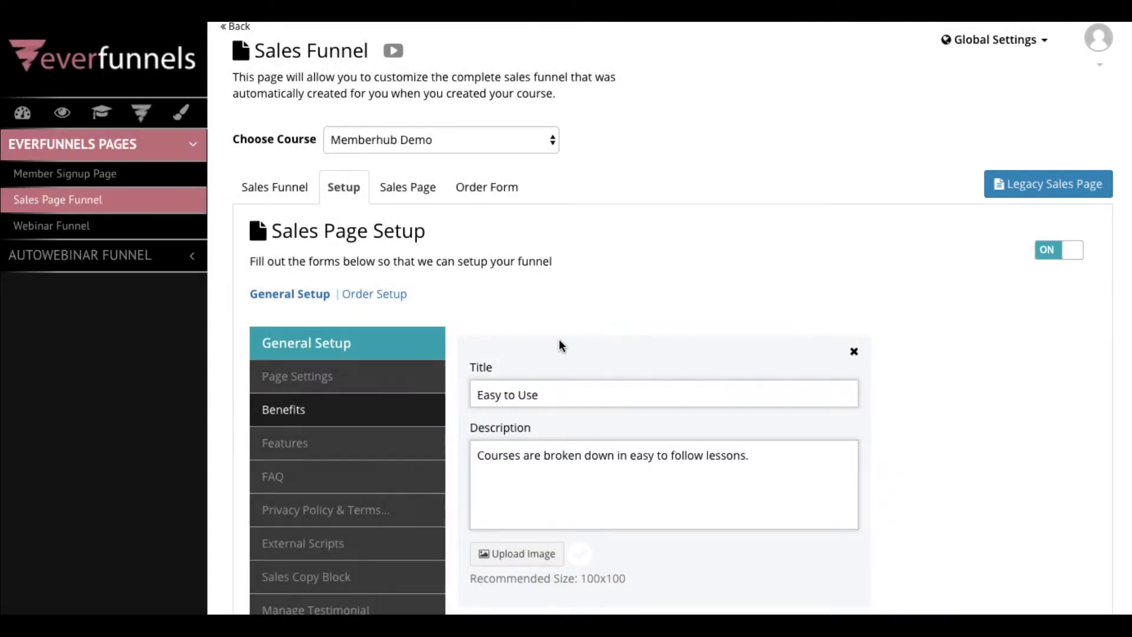
{"action": "scroll", "coordinate": [554, 330], "scroll_direction": "down", "scroll_amount": 5}
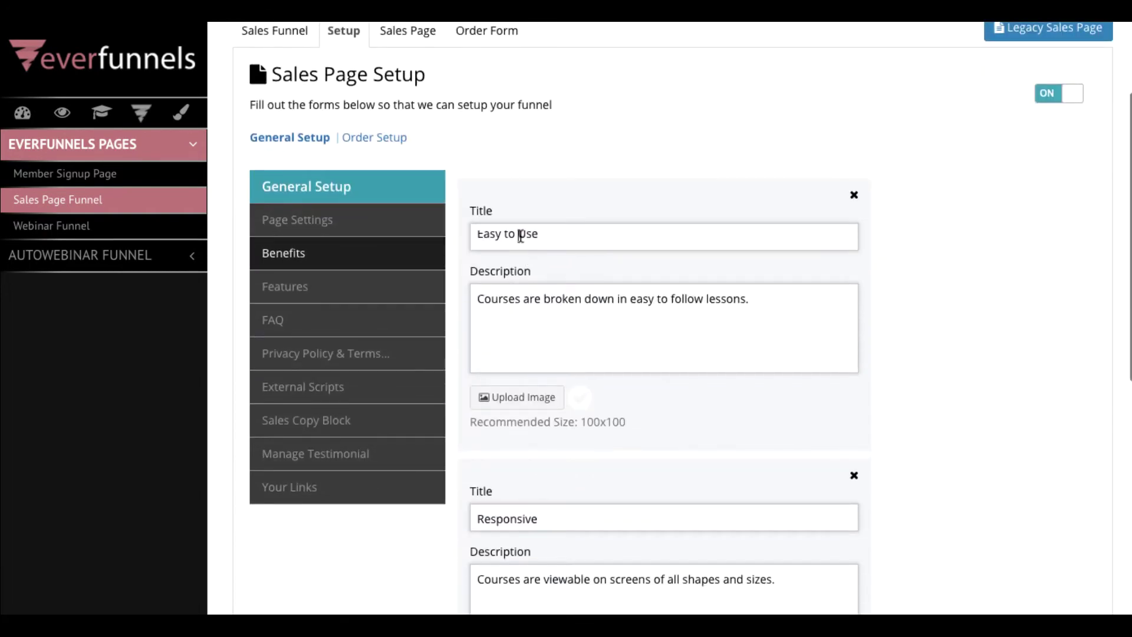
{"action": "scroll", "coordinate": [530, 240], "scroll_direction": "up", "scroll_amount": 1}
{"action": "left_click_drag", "start_coordinate": [548, 246], "coordinate": [452, 254]}
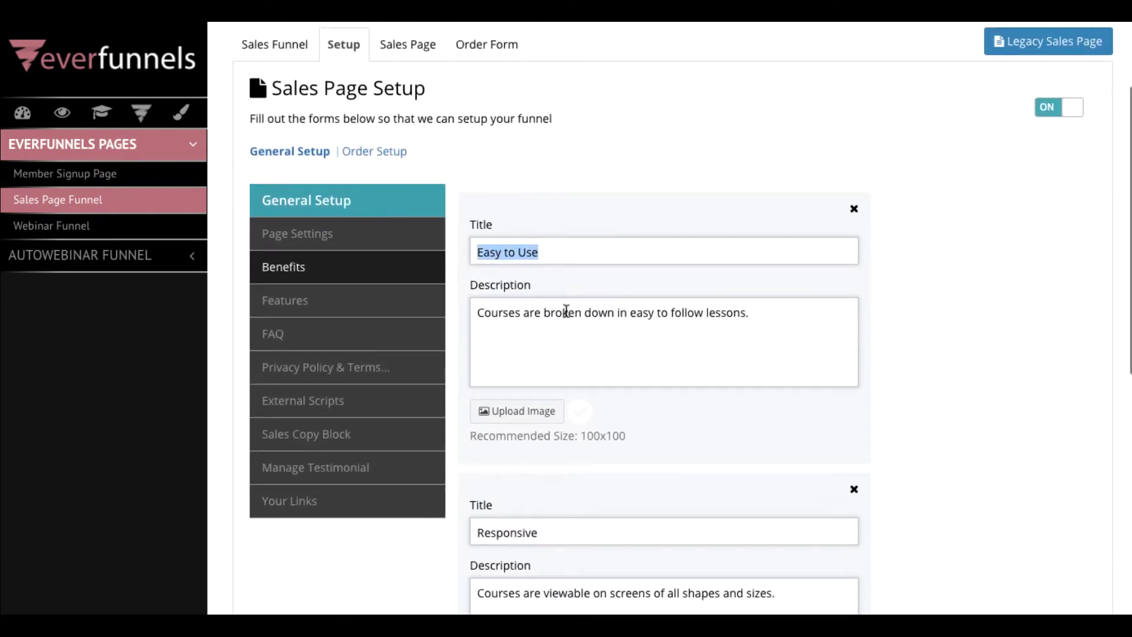
{"action": "left_click_drag", "start_coordinate": [642, 310], "coordinate": [463, 316]}
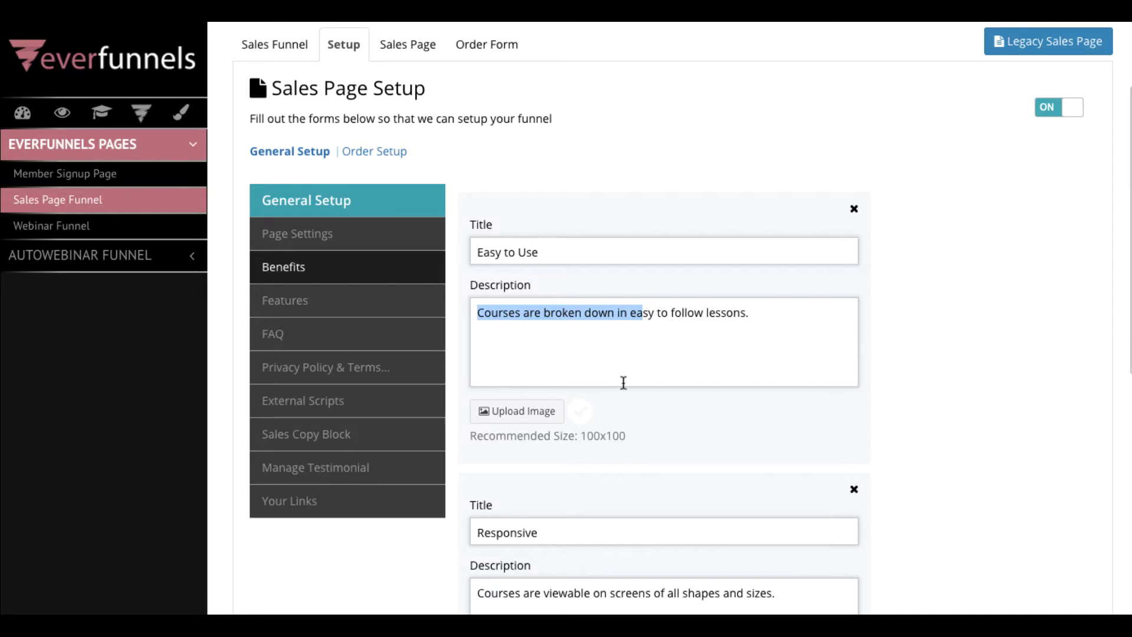
Examine the Responsive and Accessibility benefits, and return to the title of the Easy to Use benefit
{"action": "scroll", "coordinate": [621, 383], "scroll_direction": "down", "scroll_amount": 5}
{"action": "left_click", "coordinate": [580, 392]}
{"action": "left_click_drag", "start_coordinate": [579, 392], "coordinate": [477, 384]}
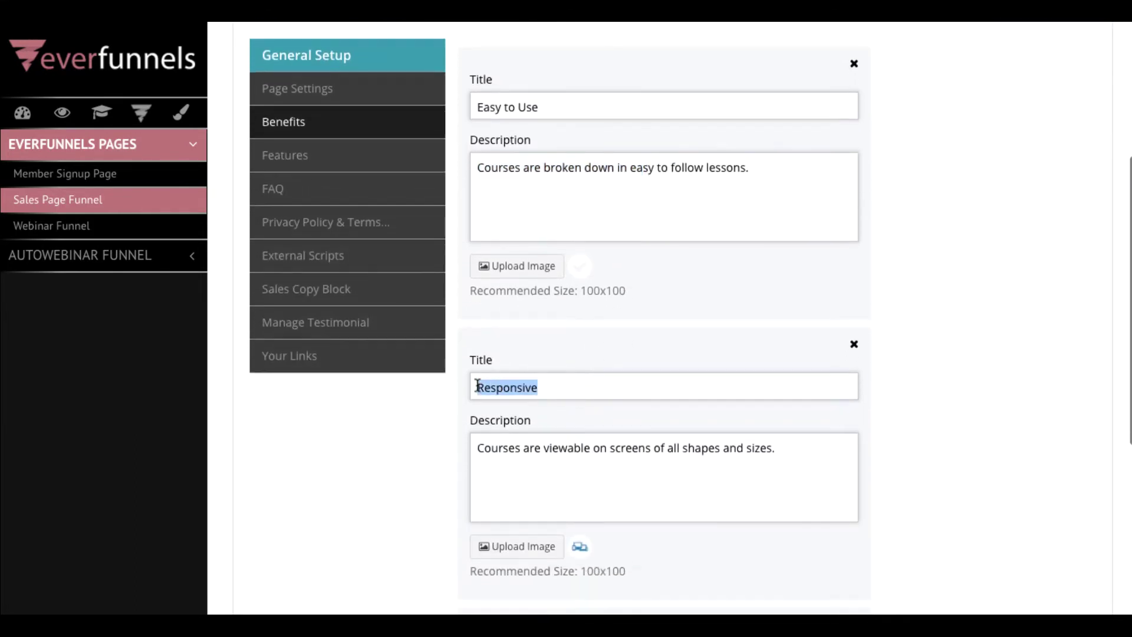
{"action": "left_click_drag", "start_coordinate": [552, 447], "coordinate": [472, 447]}
{"action": "scroll", "coordinate": [685, 499], "scroll_direction": "down", "scroll_amount": 12}
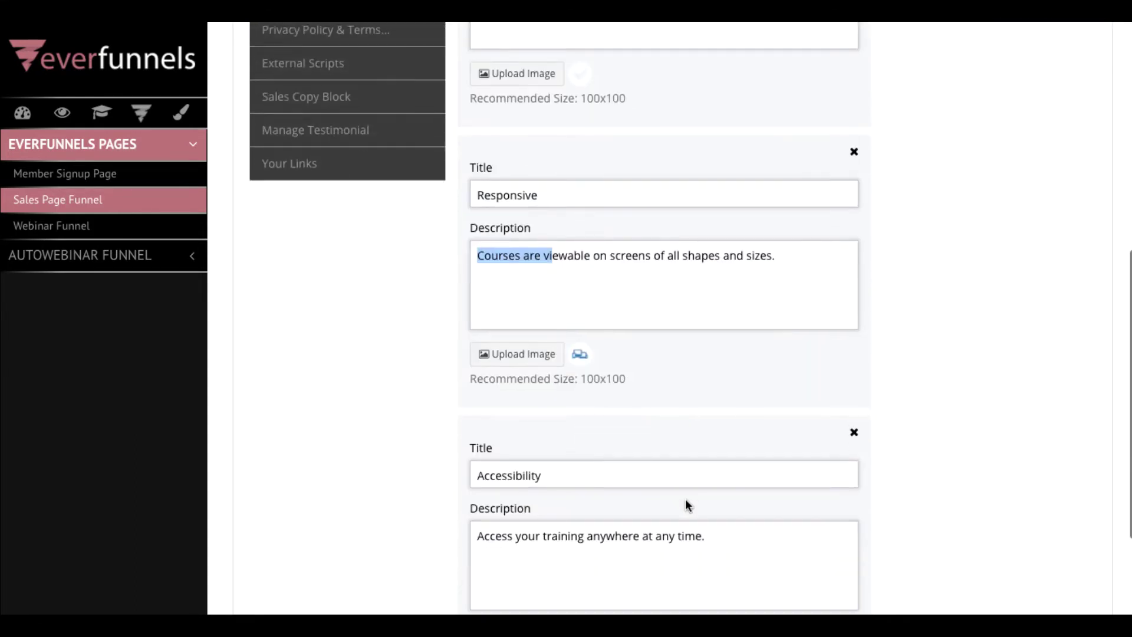
{"action": "left_click", "coordinate": [487, 554]}
{"action": "scroll", "coordinate": [407, 450], "scroll_direction": "up", "scroll_amount": 13}
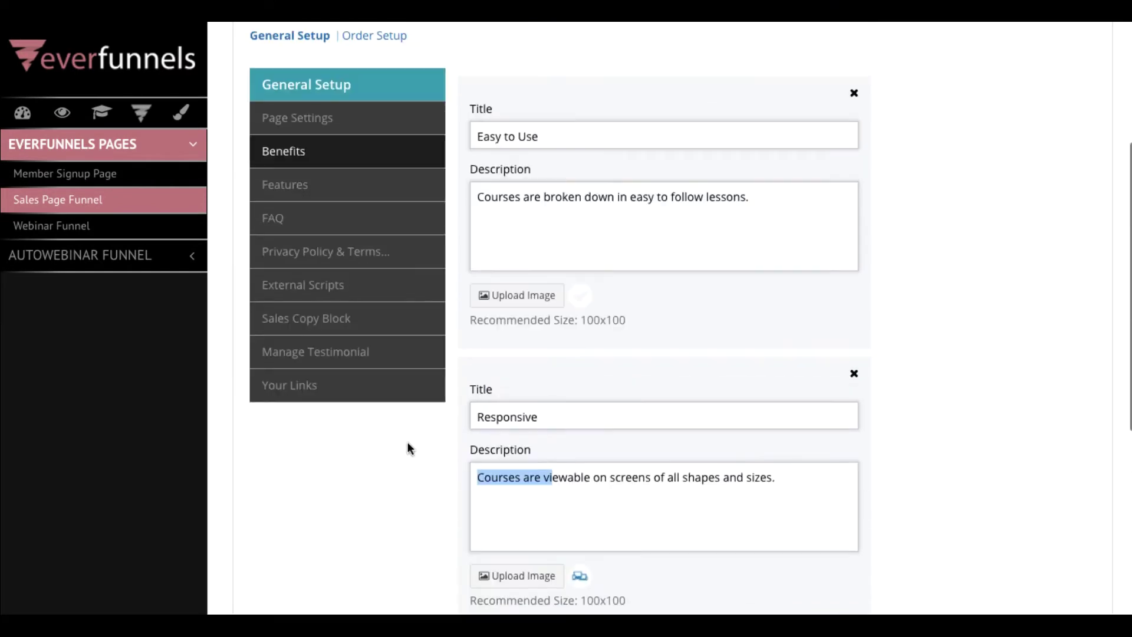
{"action": "scroll", "coordinate": [542, 185], "scroll_direction": "up", "scroll_amount": 3}
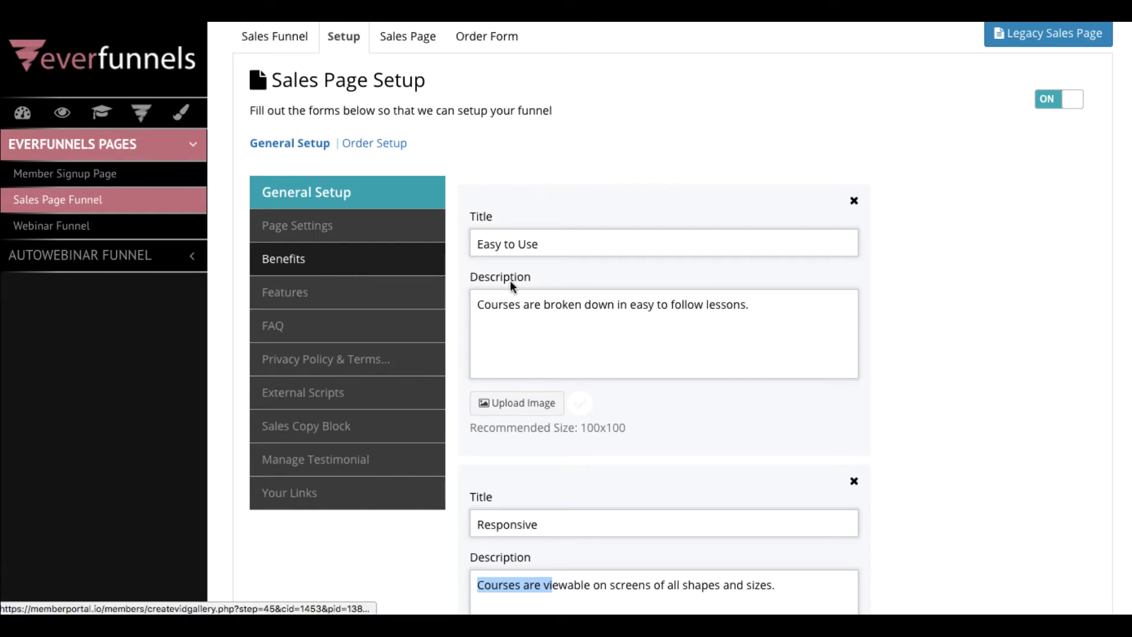
{"action": "left_click", "coordinate": [521, 242]}
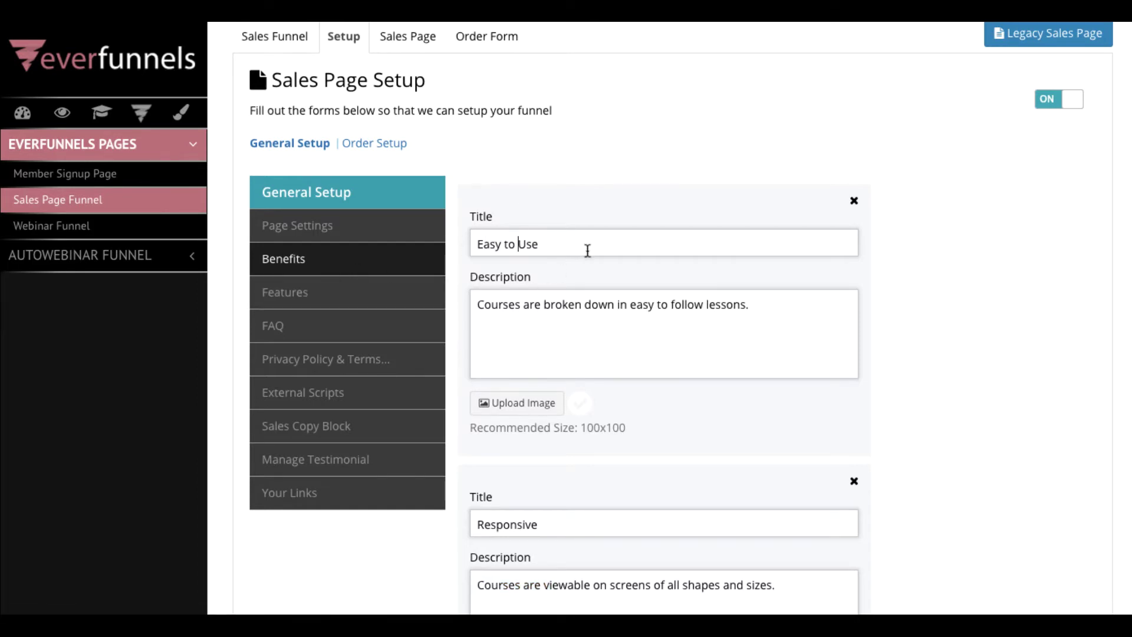
Open the Features section and examine the first feature's title and description
{"action": "left_click", "coordinate": [308, 302]}
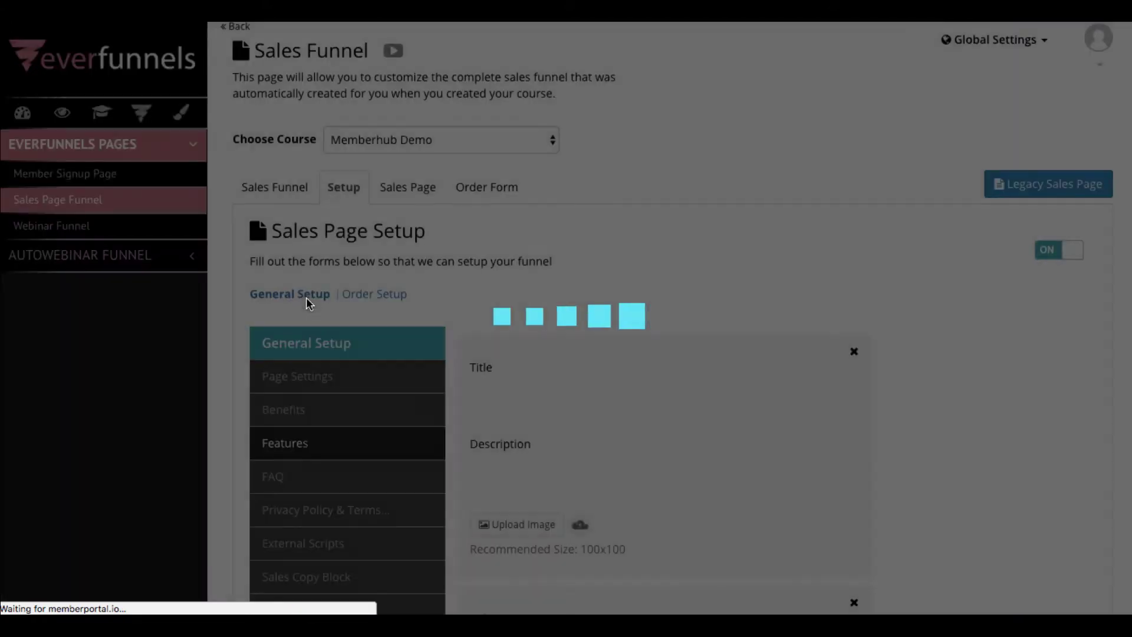
{"action": "scroll", "coordinate": [424, 356], "scroll_direction": "down", "scroll_amount": 1}
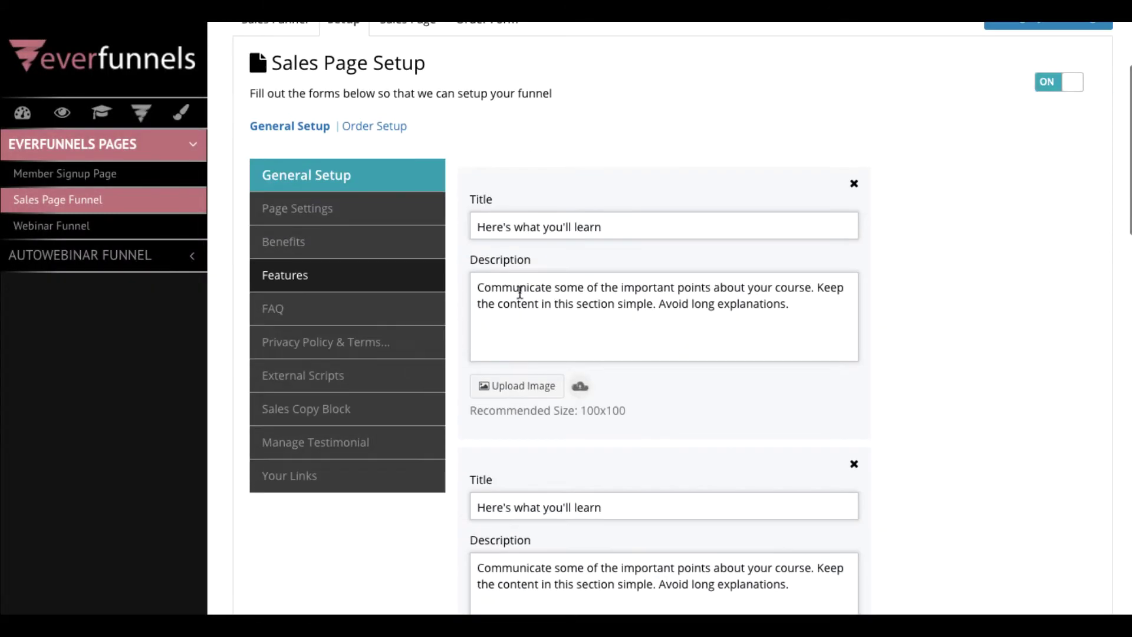
{"action": "left_click_drag", "start_coordinate": [485, 224], "coordinate": [668, 224]}
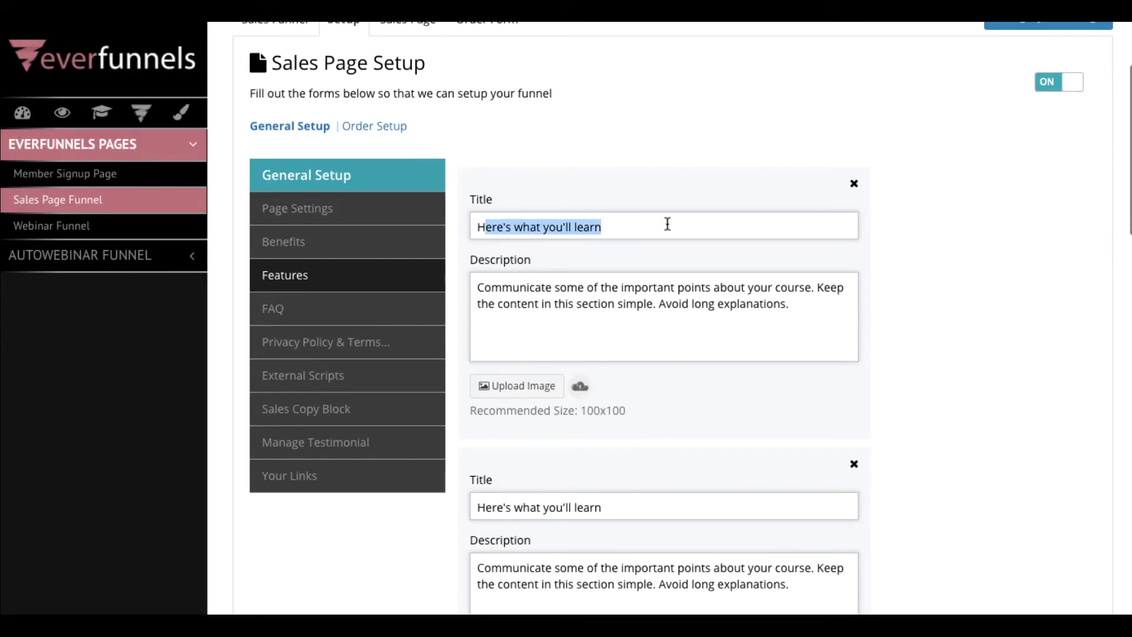
{"action": "left_click", "coordinate": [584, 303]}
{"action": "triple_click", "coordinate": [492, 304]}
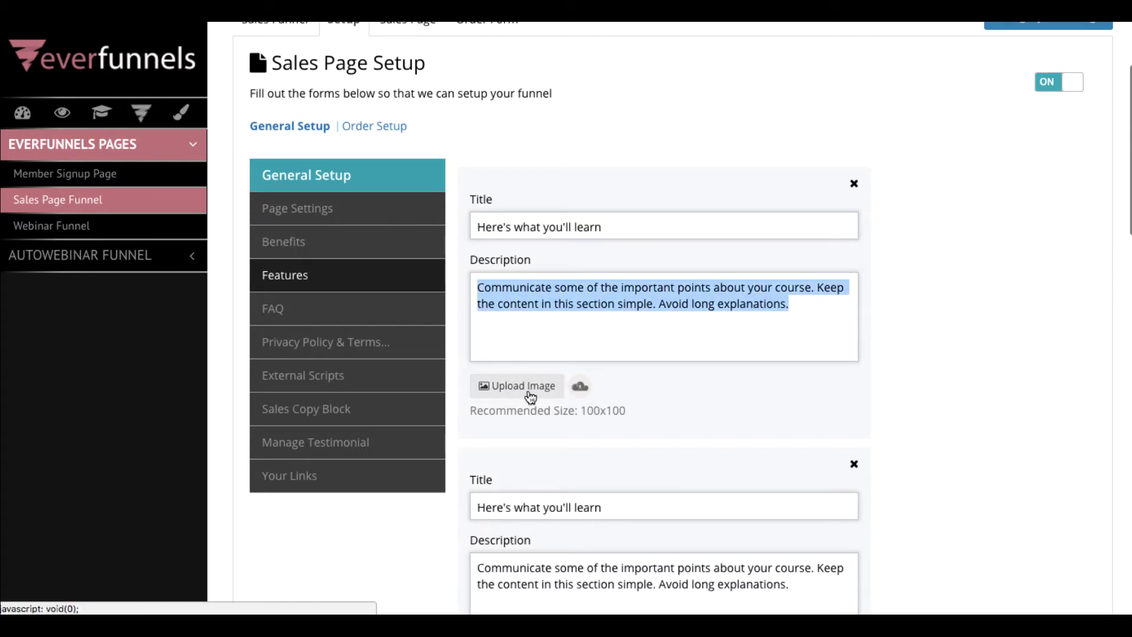
Open the FAQ section and examine the title and description of the FAQ1 entry
{"action": "left_click", "coordinate": [334, 309]}
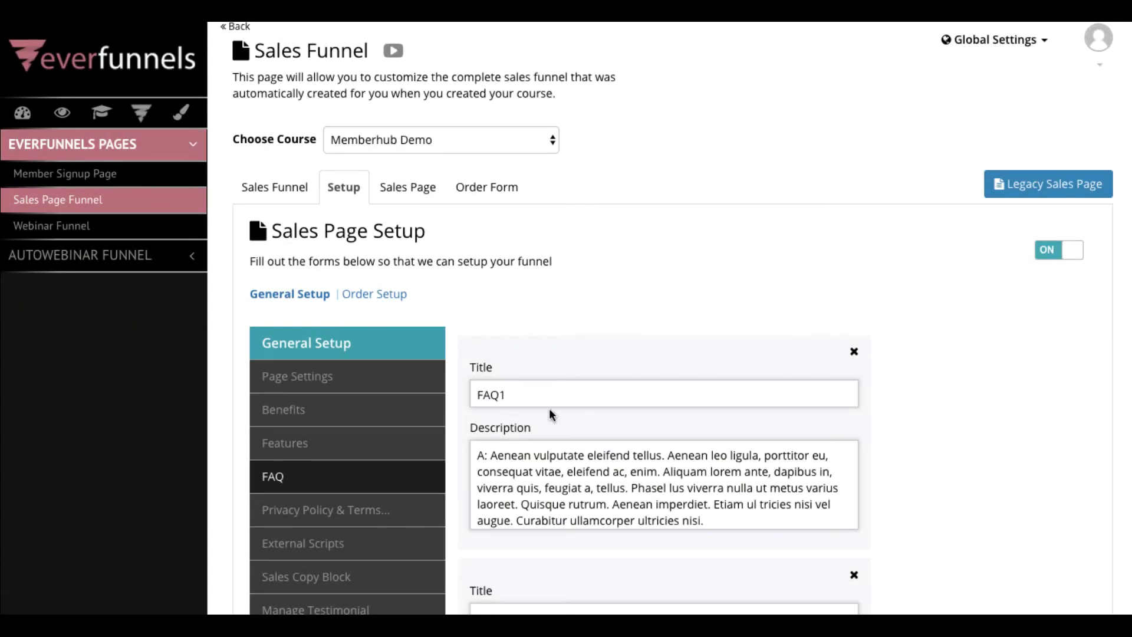
{"action": "left_click_drag", "start_coordinate": [540, 394], "coordinate": [454, 394]}
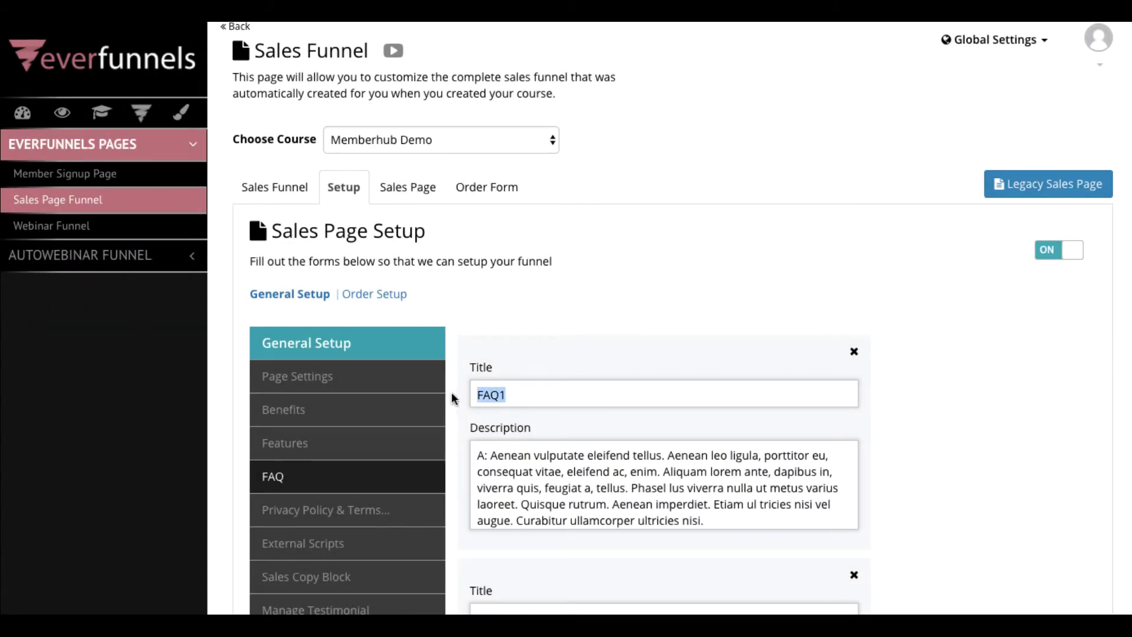
{"action": "scroll", "coordinate": [566, 442], "scroll_direction": "down", "scroll_amount": 3}
{"action": "left_click_drag", "start_coordinate": [587, 444], "coordinate": [506, 382]}
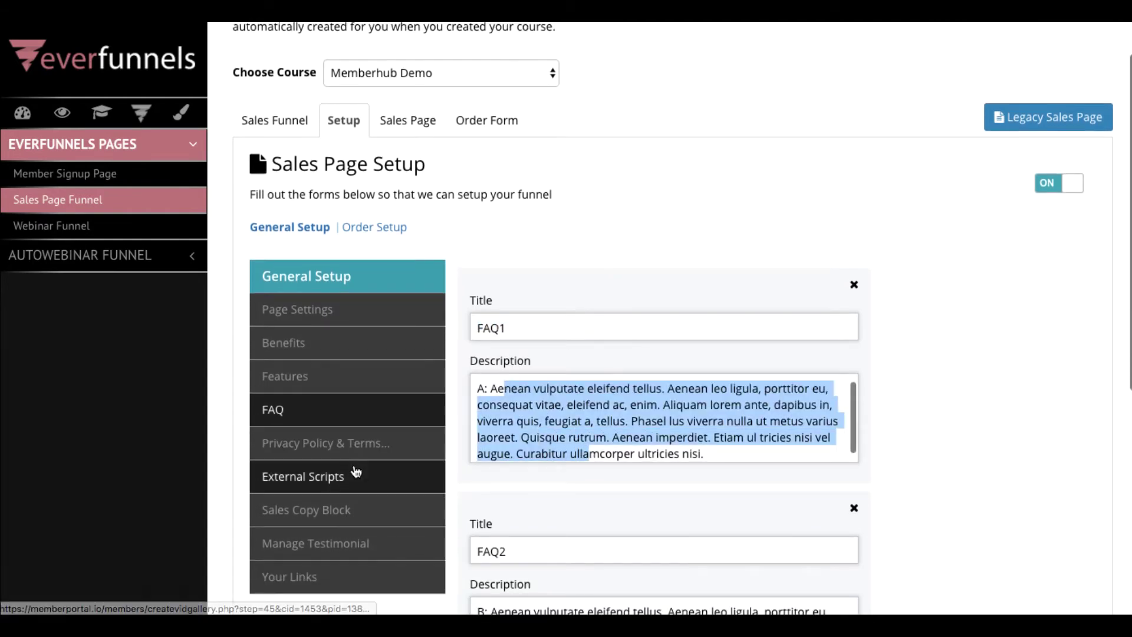
Open the Sales Copy Block editor from the General Setup, inspect its text area, and close it without saving
{"action": "left_click", "coordinate": [313, 322]}
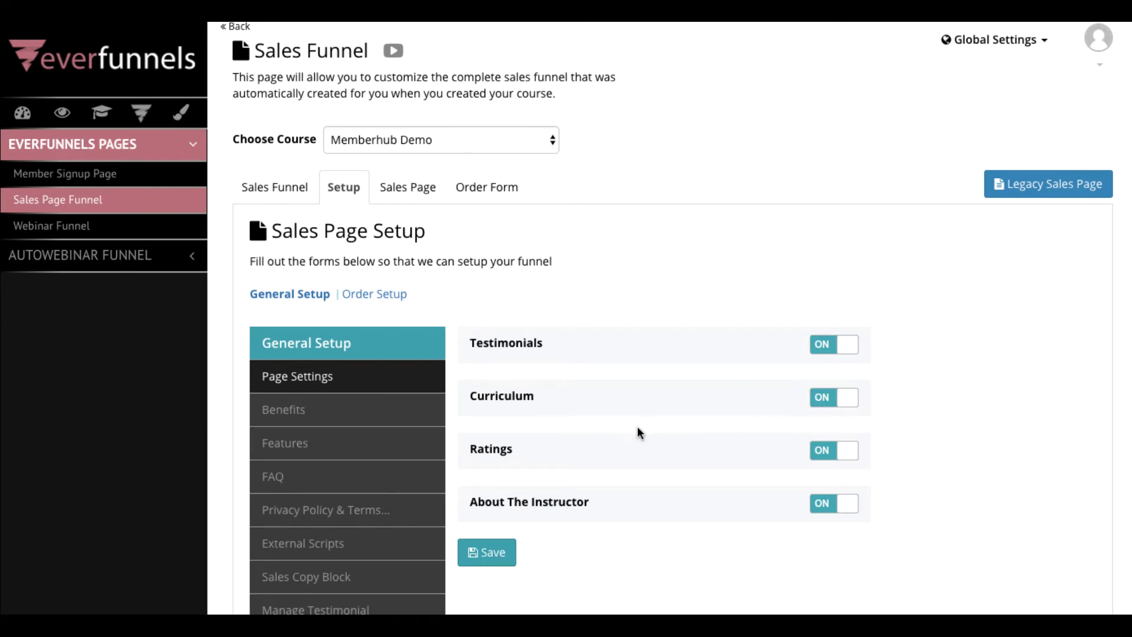
{"action": "scroll", "coordinate": [638, 434], "scroll_direction": "down", "scroll_amount": 3}
{"action": "left_click", "coordinate": [346, 500]}
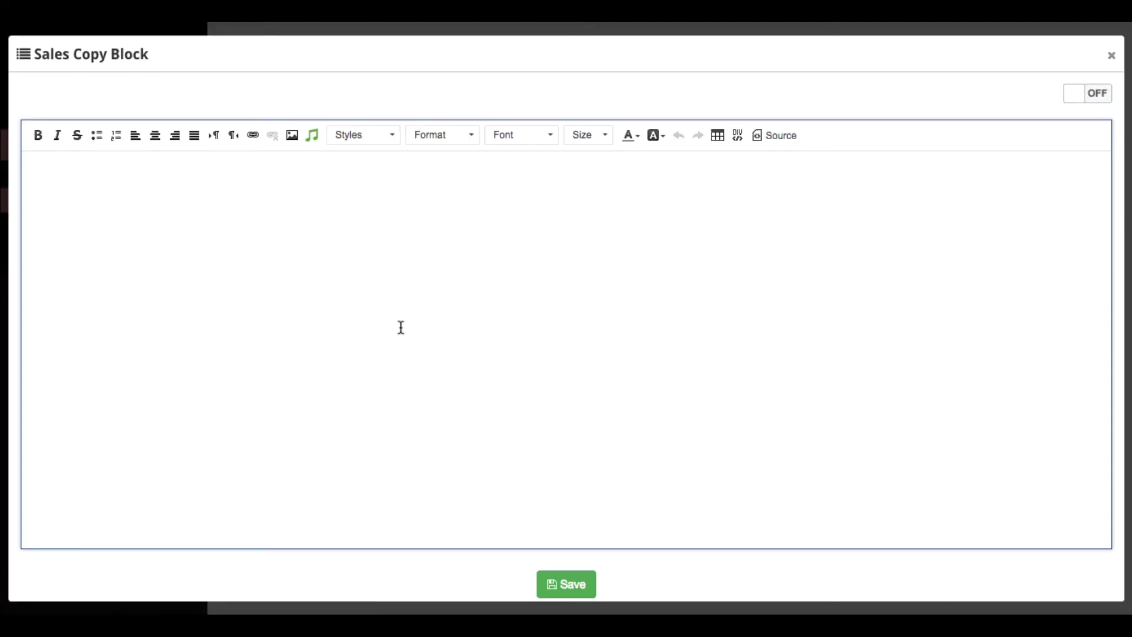
{"action": "left_click", "coordinate": [324, 213]}
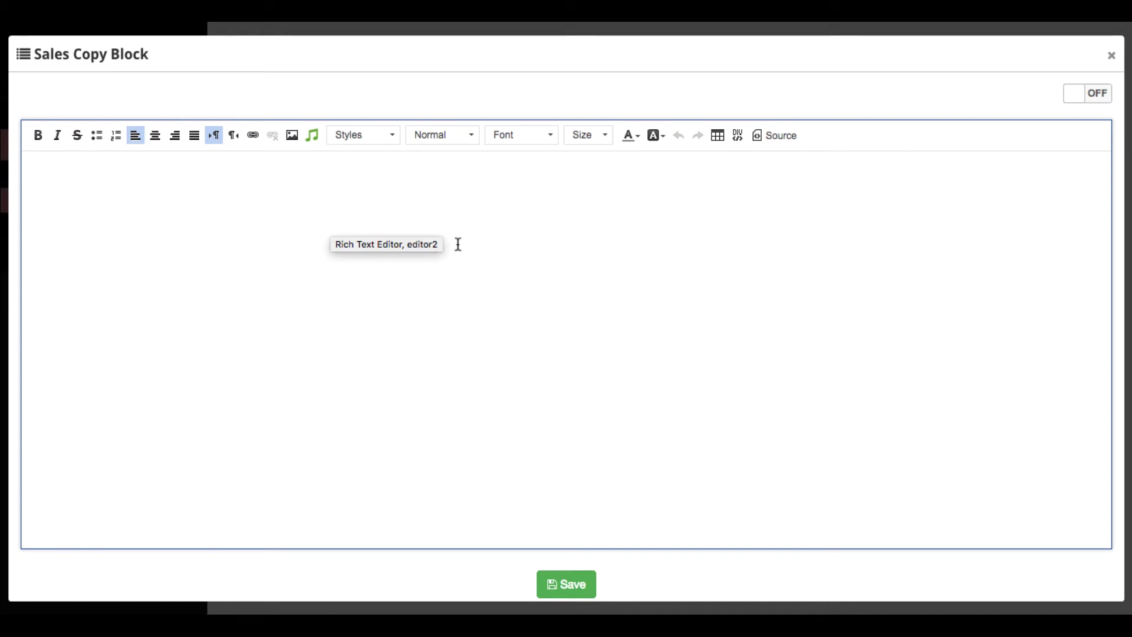
{"action": "left_click", "coordinate": [1112, 55]}
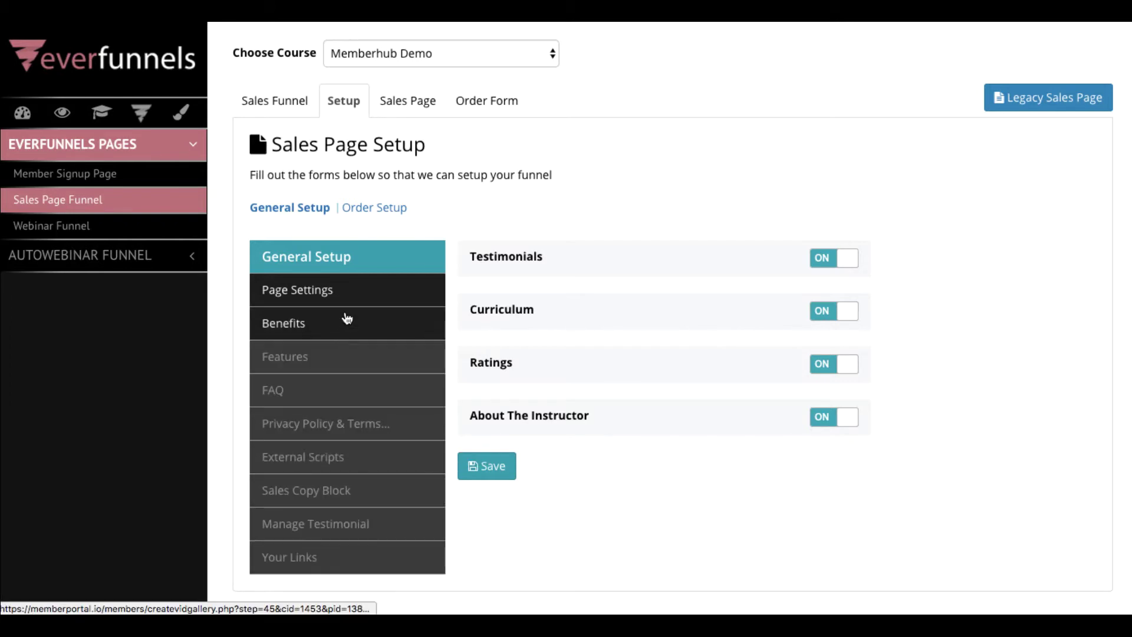
Return to the Sales Page live editor
{"action": "scroll", "coordinate": [347, 396], "scroll_direction": "up", "scroll_amount": 2}
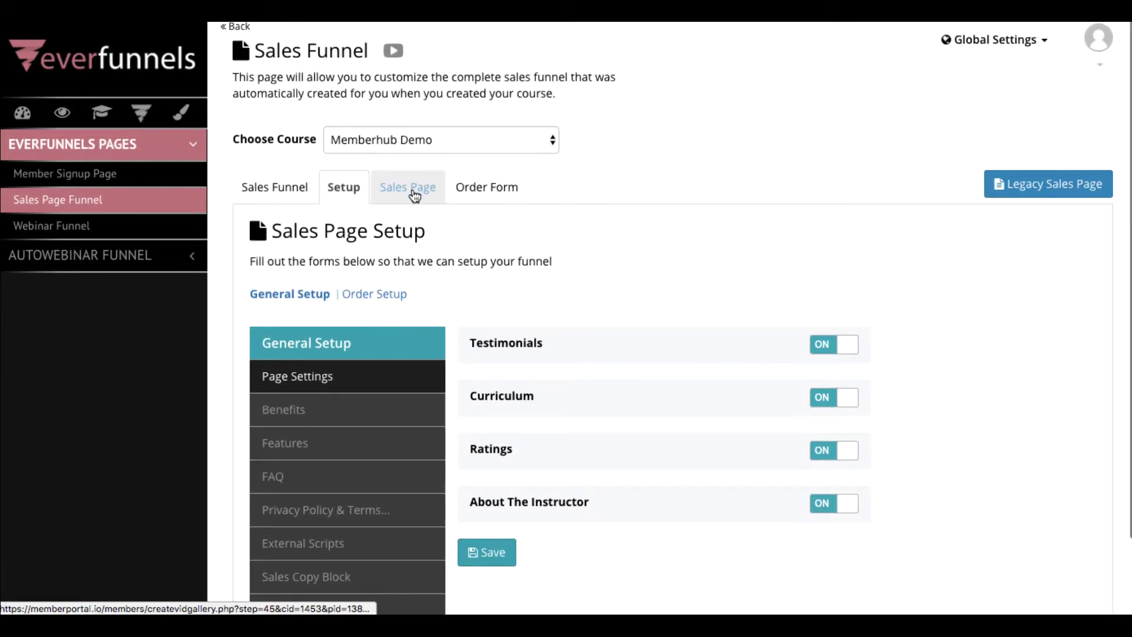
{"action": "left_click", "coordinate": [415, 196]}
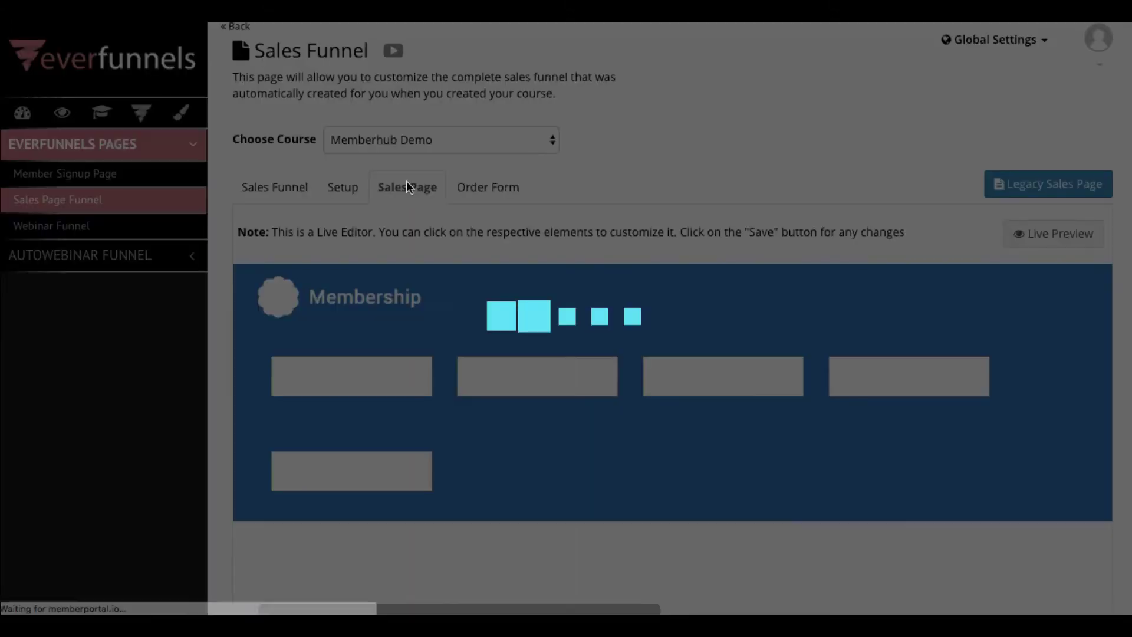
Expand the Color, Button and Video Settings of the sales page's Theme Set and examine their options
{"action": "scroll", "coordinate": [630, 236], "scroll_direction": "down", "scroll_amount": 10}
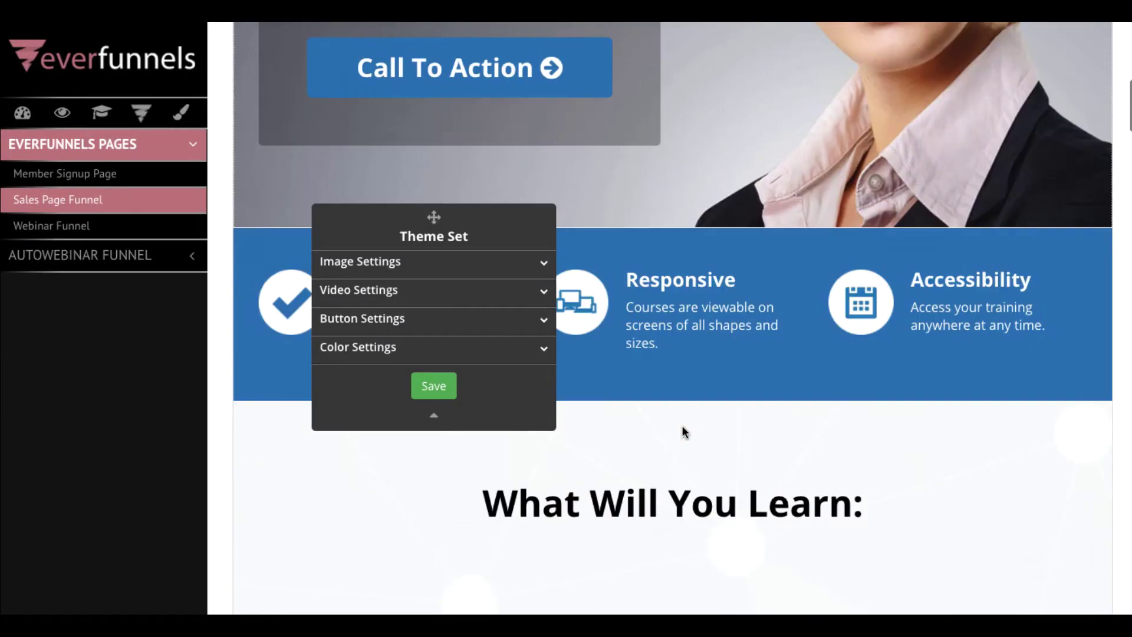
{"action": "scroll", "coordinate": [683, 427], "scroll_direction": "up", "scroll_amount": 5}
{"action": "left_click", "coordinate": [400, 351]}
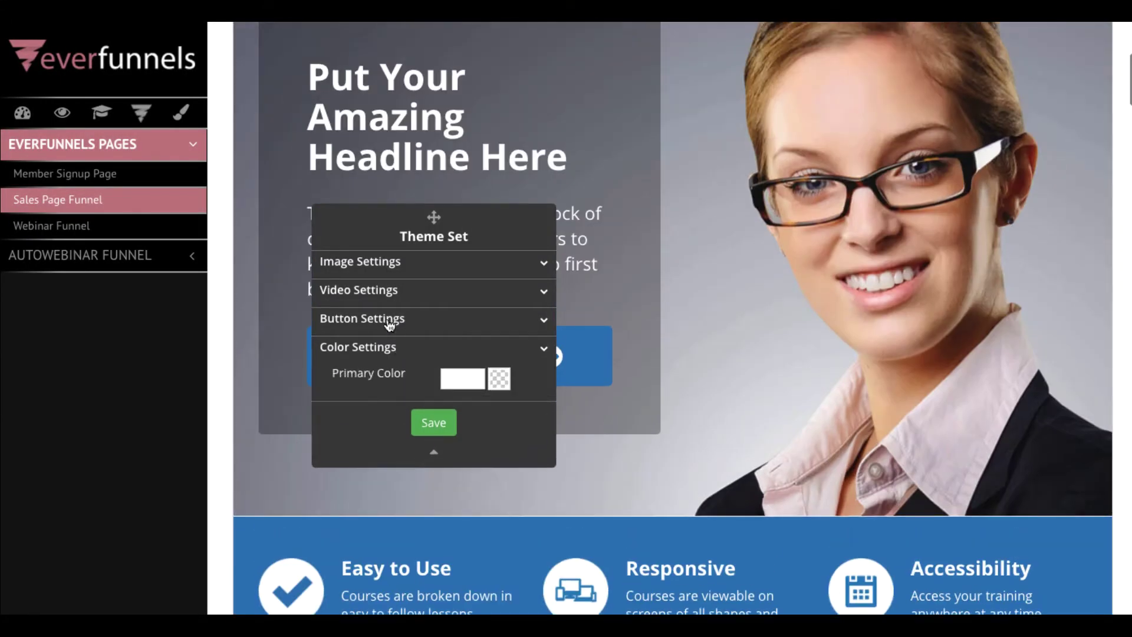
{"action": "left_click", "coordinate": [392, 320]}
{"action": "left_click", "coordinate": [387, 290]}
{"action": "scroll", "coordinate": [386, 290], "scroll_direction": "up", "scroll_amount": 5}
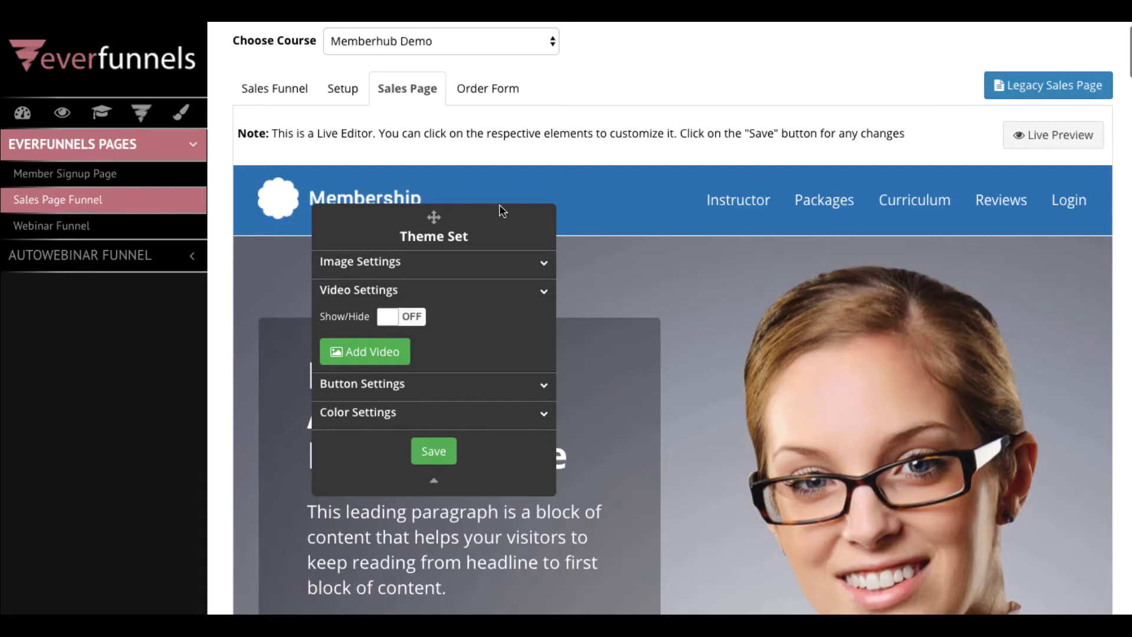
Open the sales funnel's Order Form editor, move the Theme Set panel aside and examine the whole form
{"action": "scroll", "coordinate": [499, 177], "scroll_direction": "up", "scroll_amount": 2}
{"action": "left_click", "coordinate": [489, 122]}
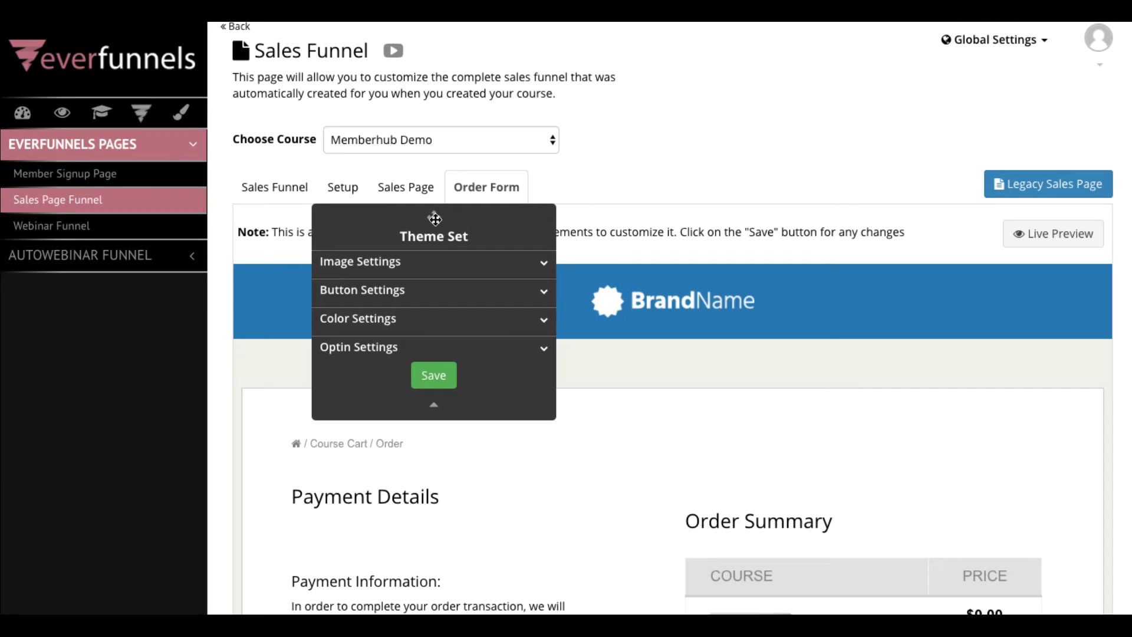
{"action": "left_click_drag", "start_coordinate": [435, 219], "coordinate": [353, 68]}
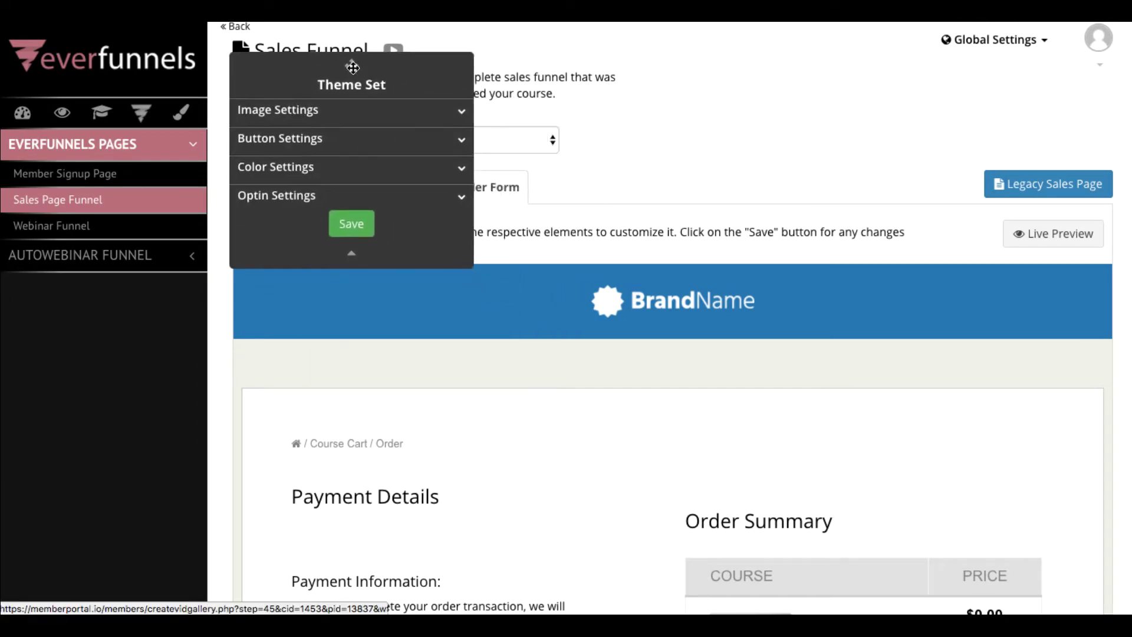
{"action": "scroll", "coordinate": [770, 359], "scroll_direction": "down", "scroll_amount": 5}
{"action": "scroll", "coordinate": [626, 395], "scroll_direction": "down", "scroll_amount": 3}
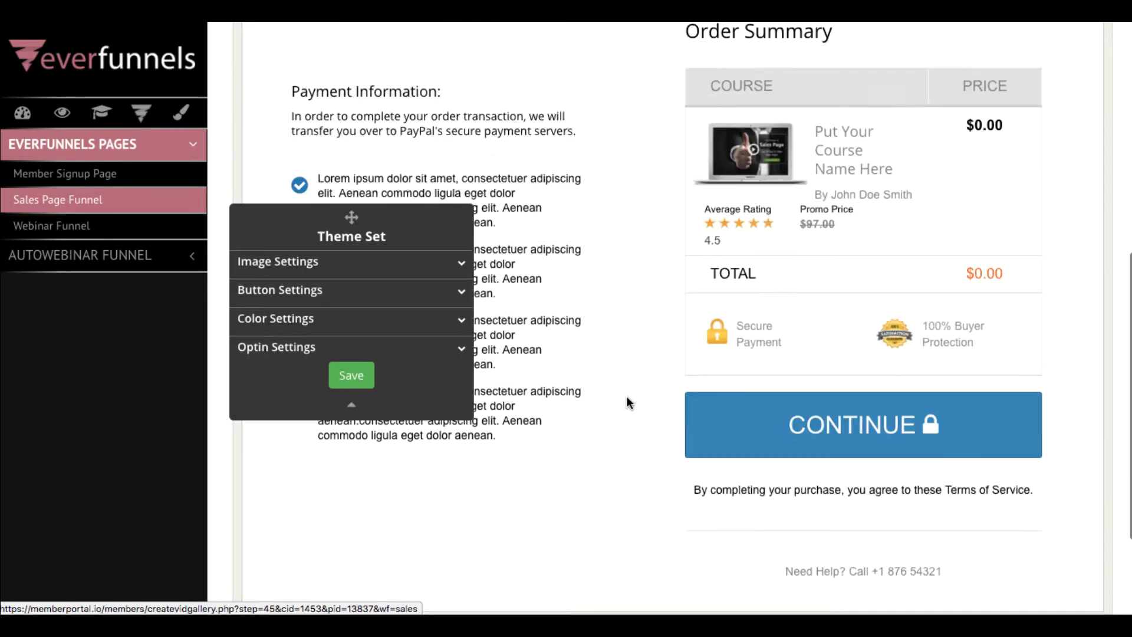
{"action": "scroll", "coordinate": [626, 403], "scroll_direction": "down", "scroll_amount": 3}
{"action": "scroll", "coordinate": [626, 397], "scroll_direction": "up", "scroll_amount": 10}
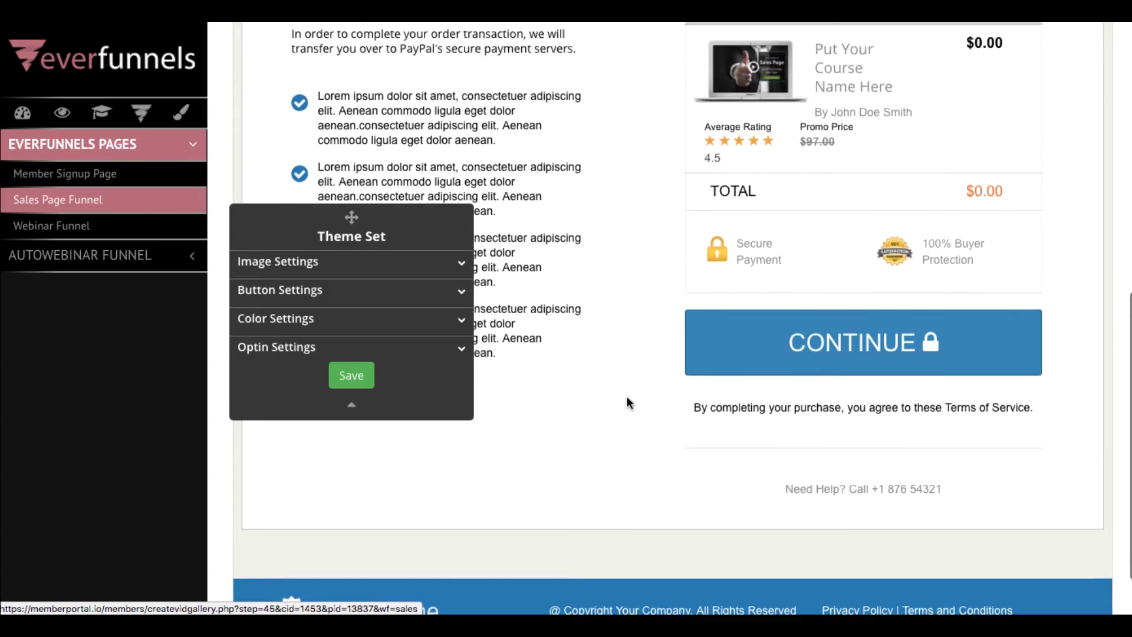
{"action": "scroll", "coordinate": [628, 399], "scroll_direction": "up", "scroll_amount": 3}
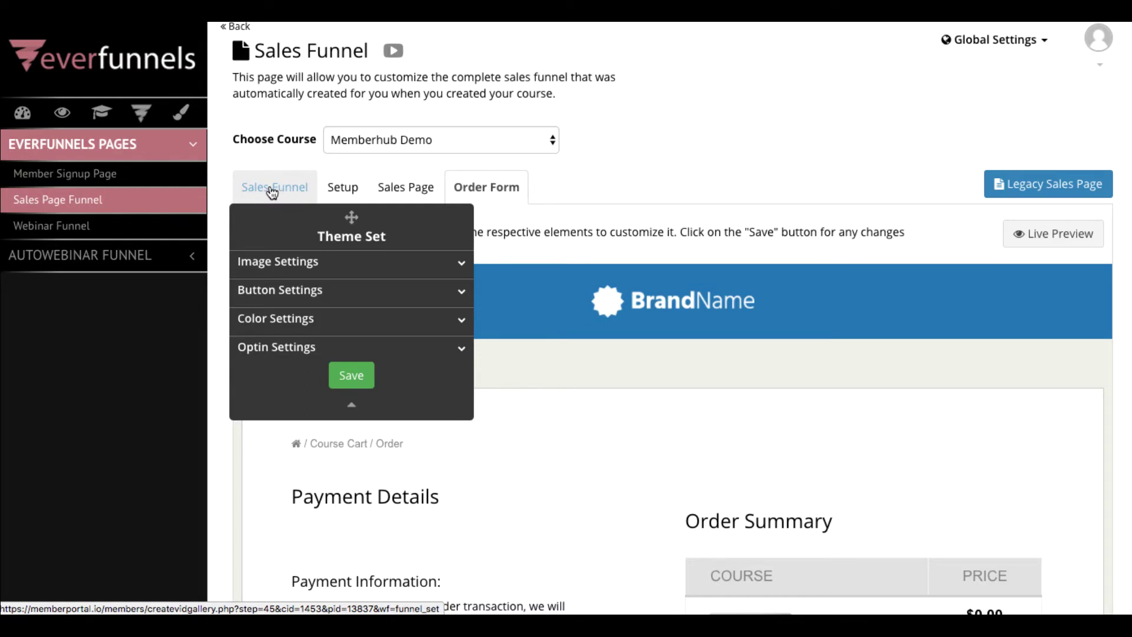
Start a new member sign-up page, preview the Optin Form 1 template and close the preview
{"action": "left_click", "coordinate": [90, 184]}
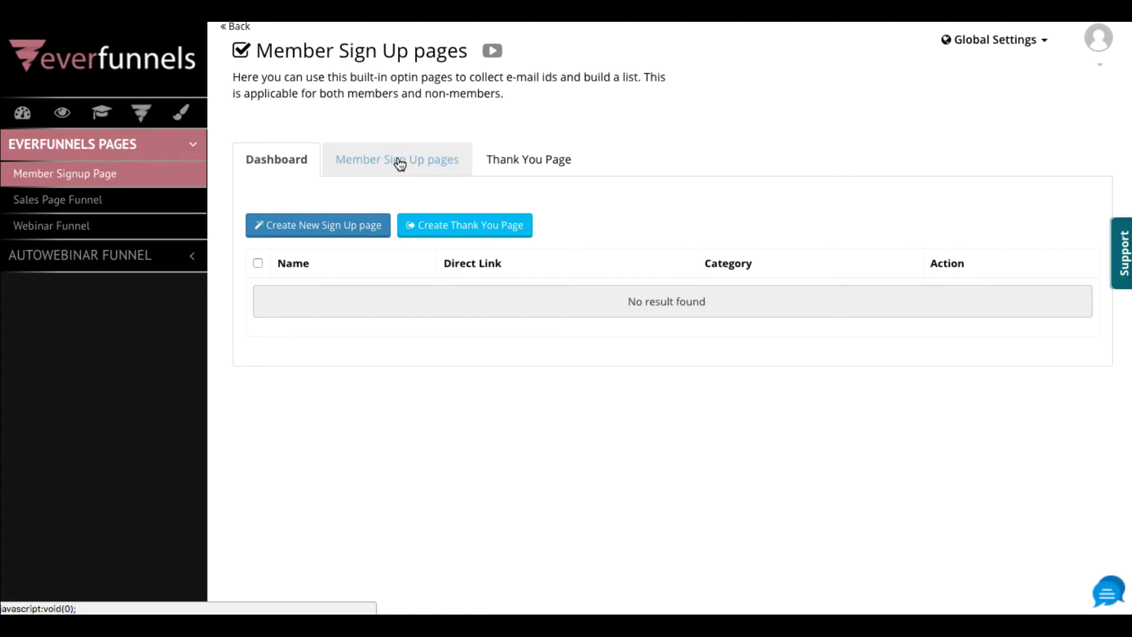
{"action": "left_click", "coordinate": [343, 235]}
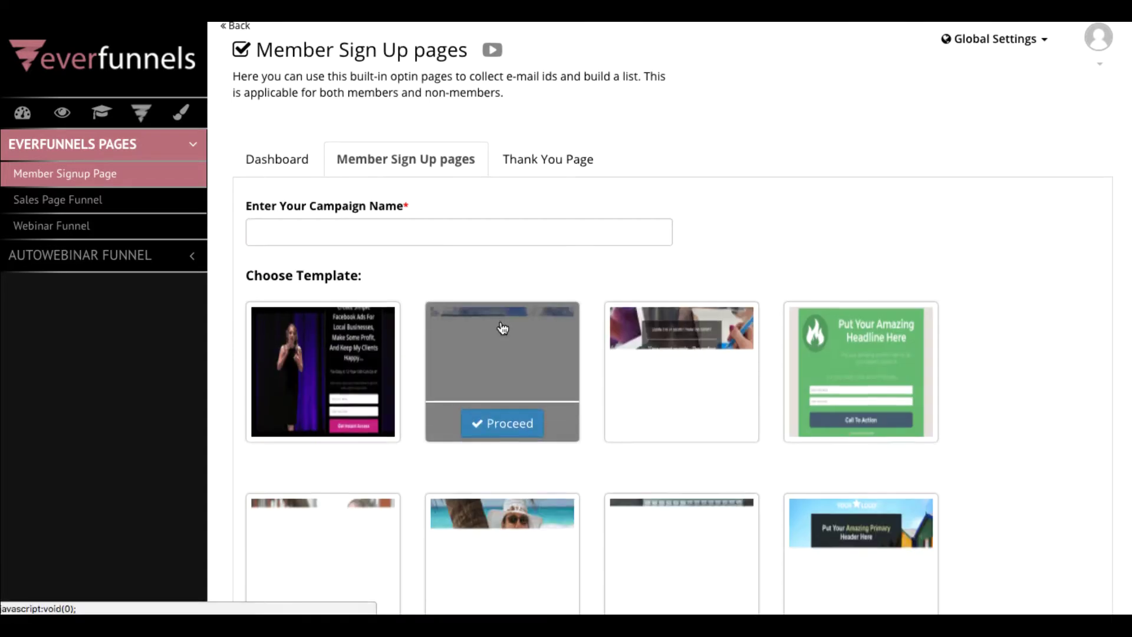
{"action": "scroll", "coordinate": [501, 323], "scroll_direction": "down", "scroll_amount": 3}
{"action": "mouse_move", "coordinate": [323, 212]}
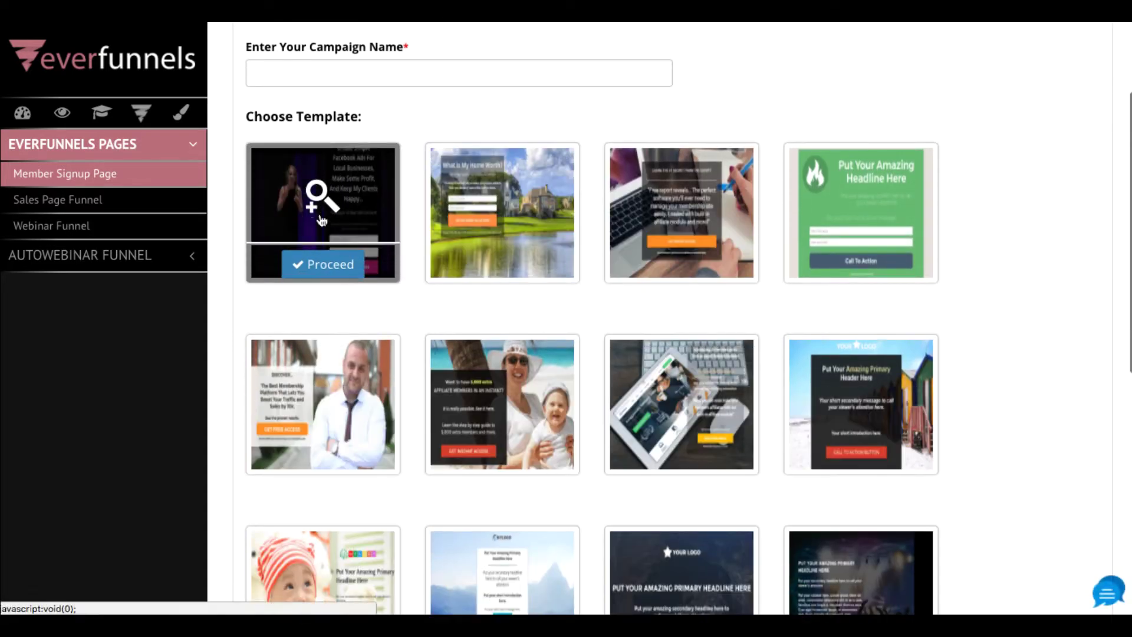
{"action": "left_click", "coordinate": [318, 194]}
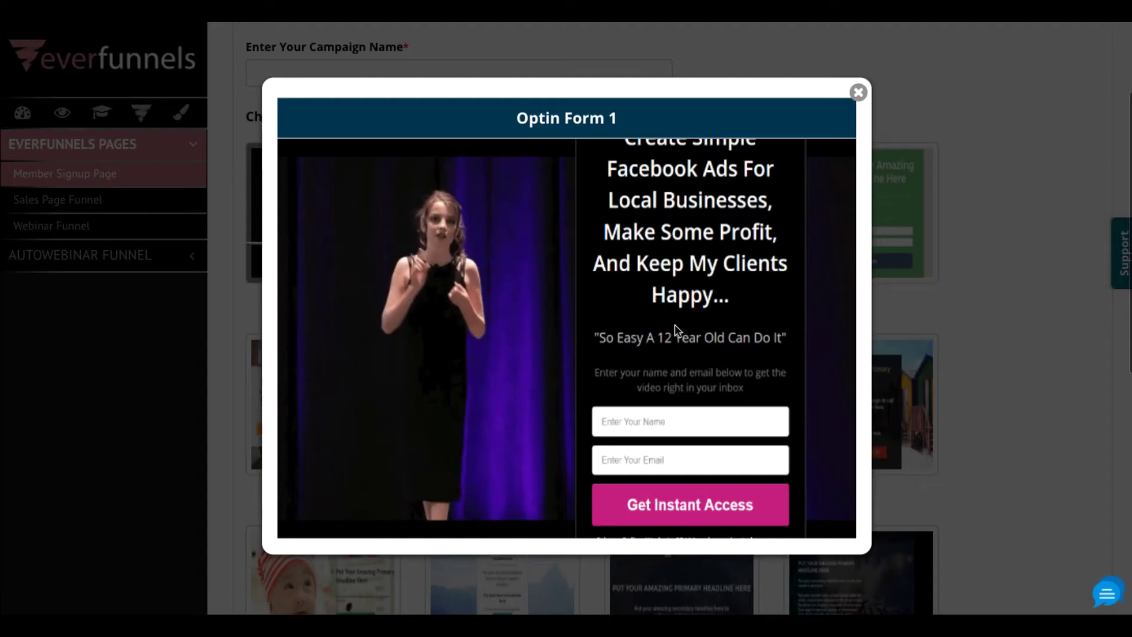
{"action": "scroll", "coordinate": [675, 331], "scroll_direction": "up", "scroll_amount": 3}
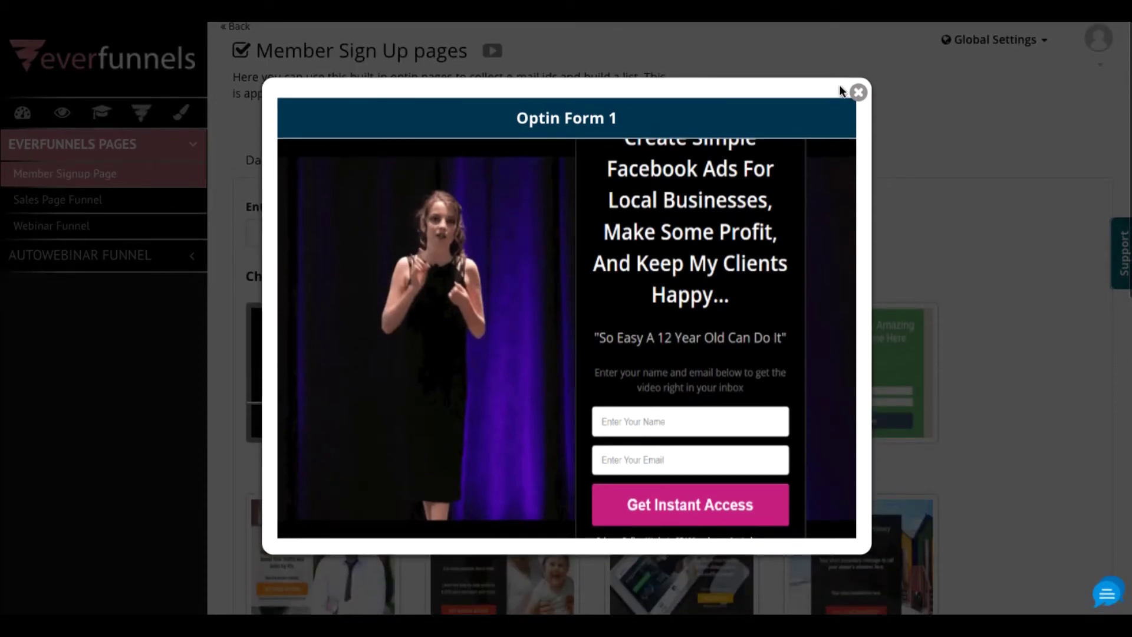
{"action": "left_click", "coordinate": [856, 93]}
Look through the remaining templates for member sign-up pages
{"action": "scroll", "coordinate": [578, 283], "scroll_direction": "down", "scroll_amount": 5}
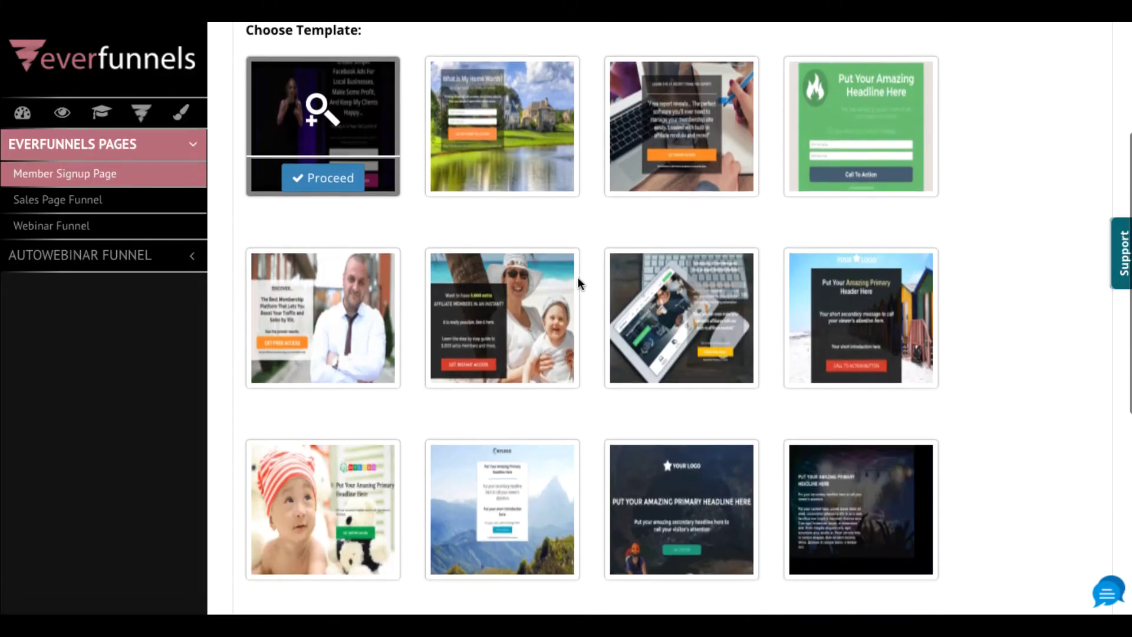
{"action": "scroll", "coordinate": [578, 277], "scroll_direction": "down", "scroll_amount": 7}
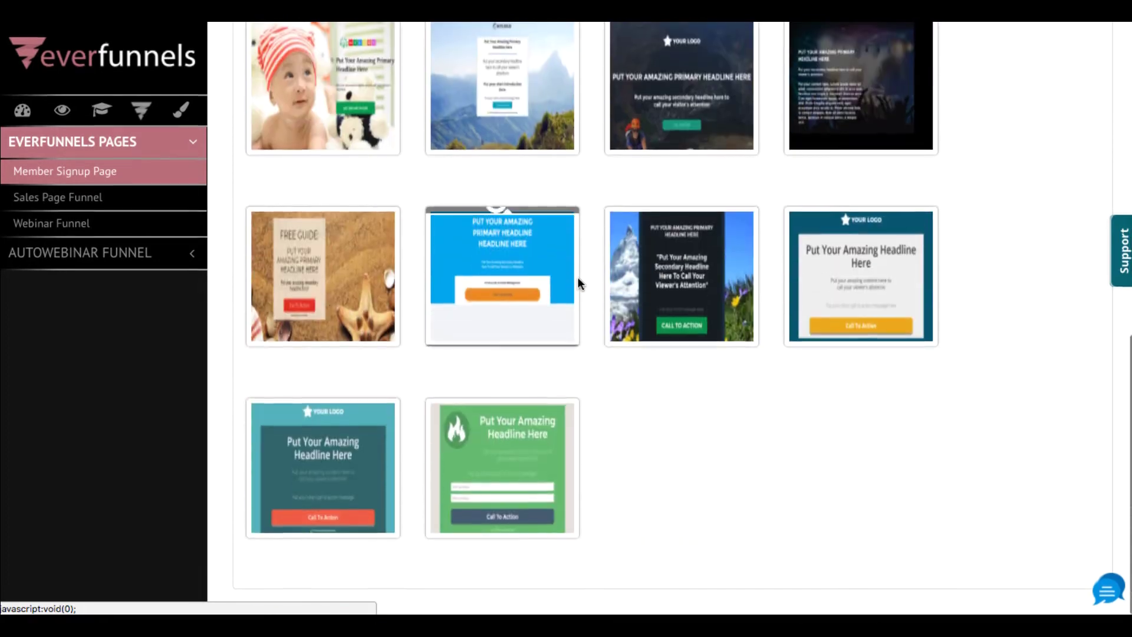
{"action": "scroll", "coordinate": [579, 284], "scroll_direction": "up", "scroll_amount": 10}
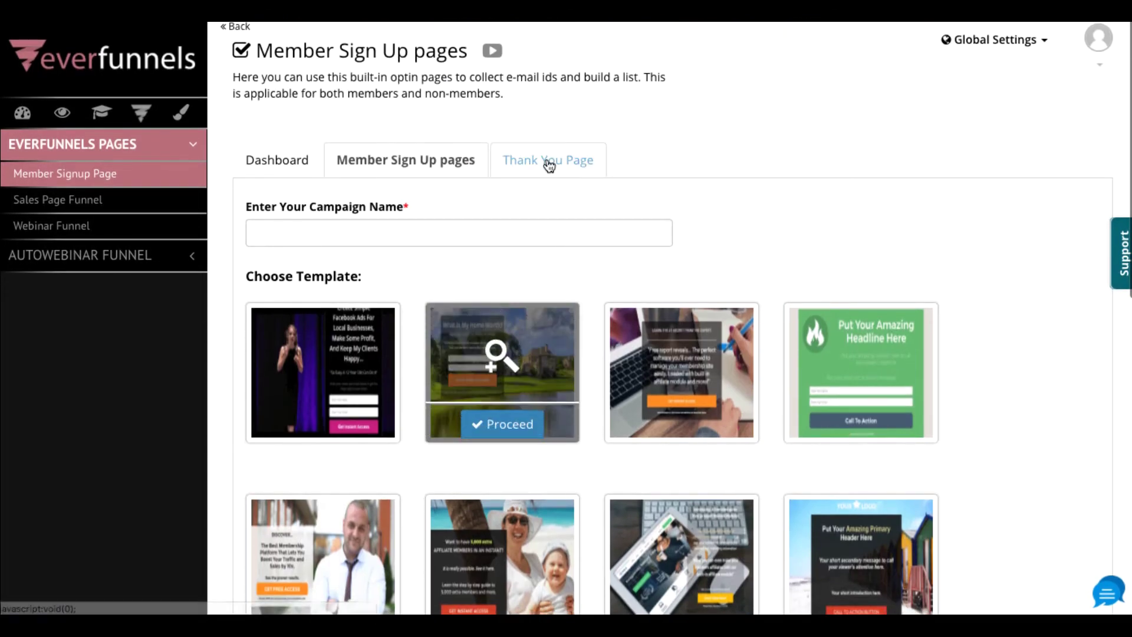
Open the Thank You Page section and look through its templates
{"action": "left_click", "coordinate": [548, 166]}
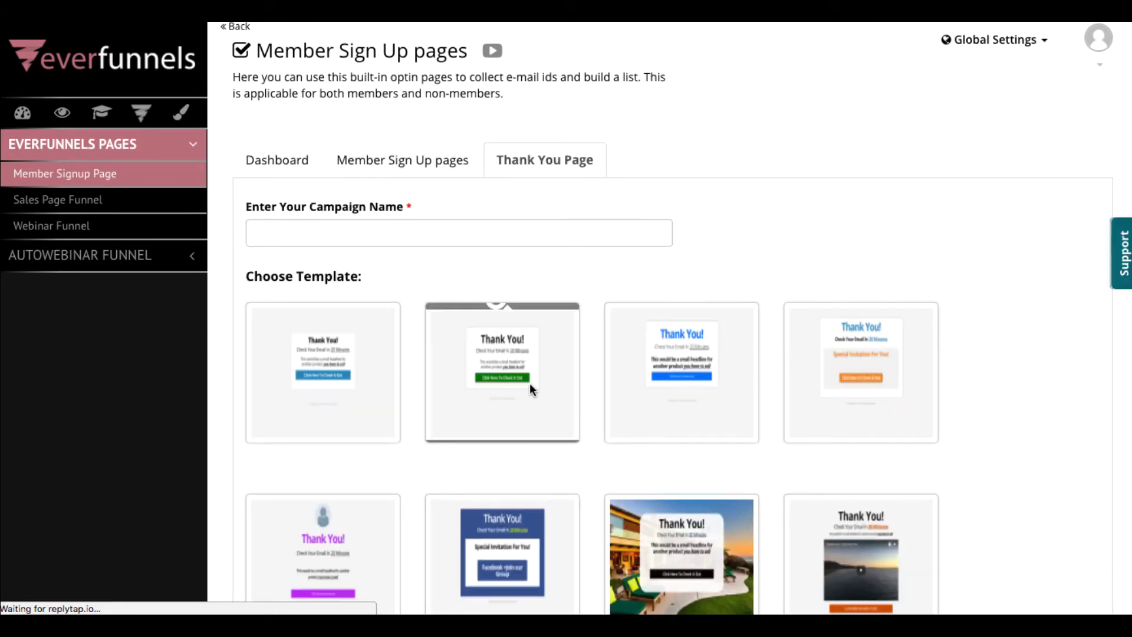
{"action": "scroll", "coordinate": [530, 389], "scroll_direction": "down", "scroll_amount": 1}
{"action": "scroll", "coordinate": [532, 390], "scroll_direction": "down", "scroll_amount": 3}
{"action": "scroll", "coordinate": [592, 482], "scroll_direction": "down", "scroll_amount": 1}
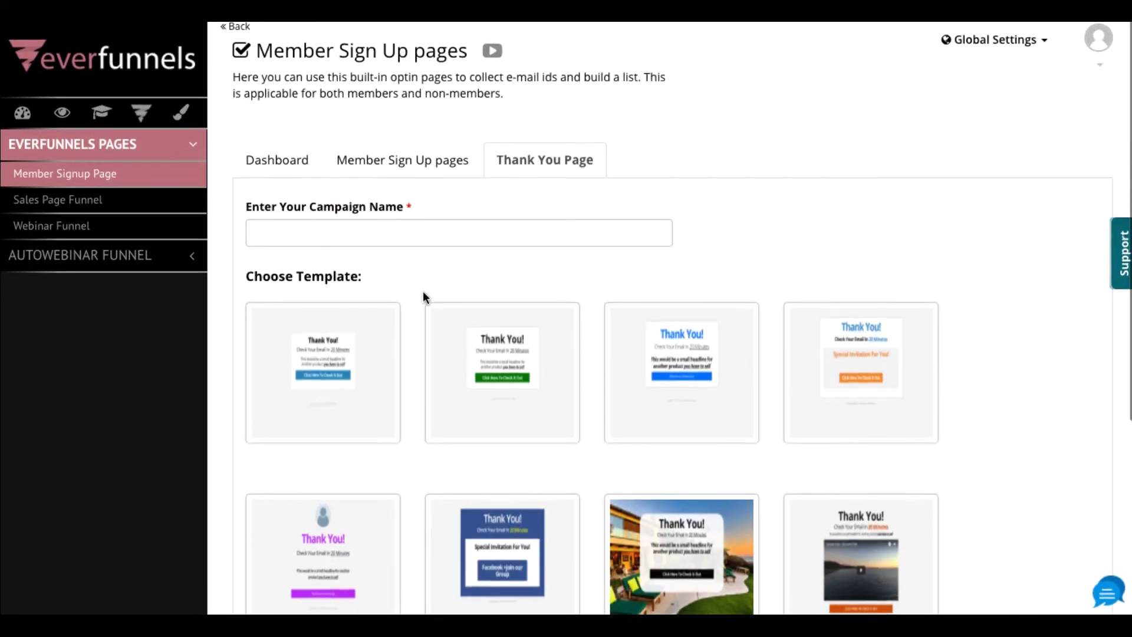
Open the Webinar Funnel and examine its webinar registration and confirmation page editors
{"action": "left_click", "coordinate": [95, 230]}
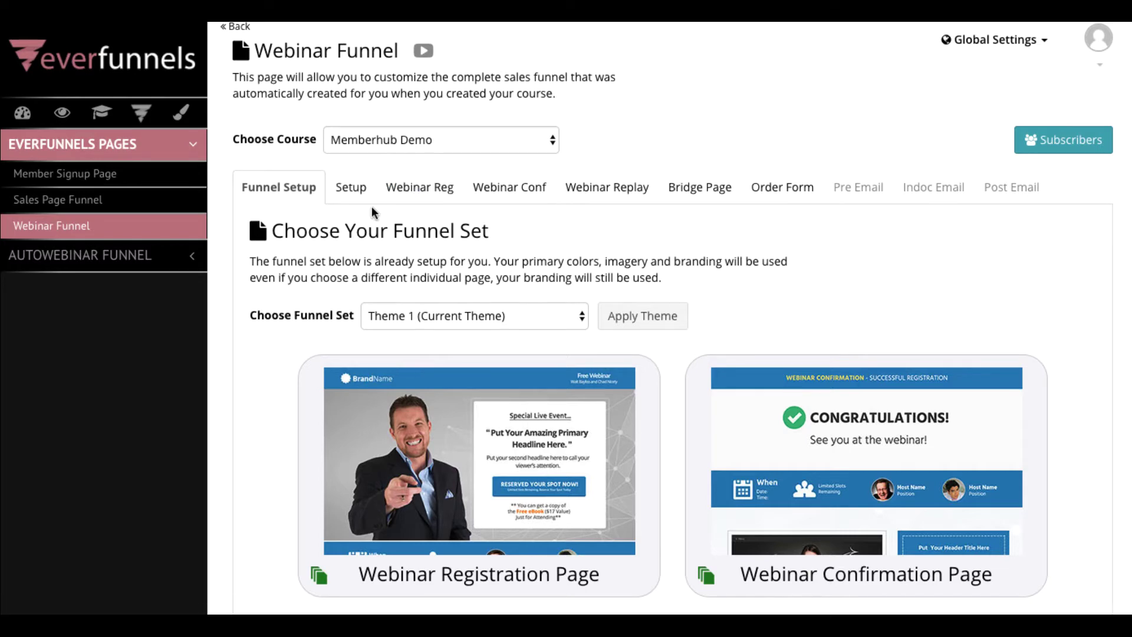
{"action": "left_click", "coordinate": [407, 189]}
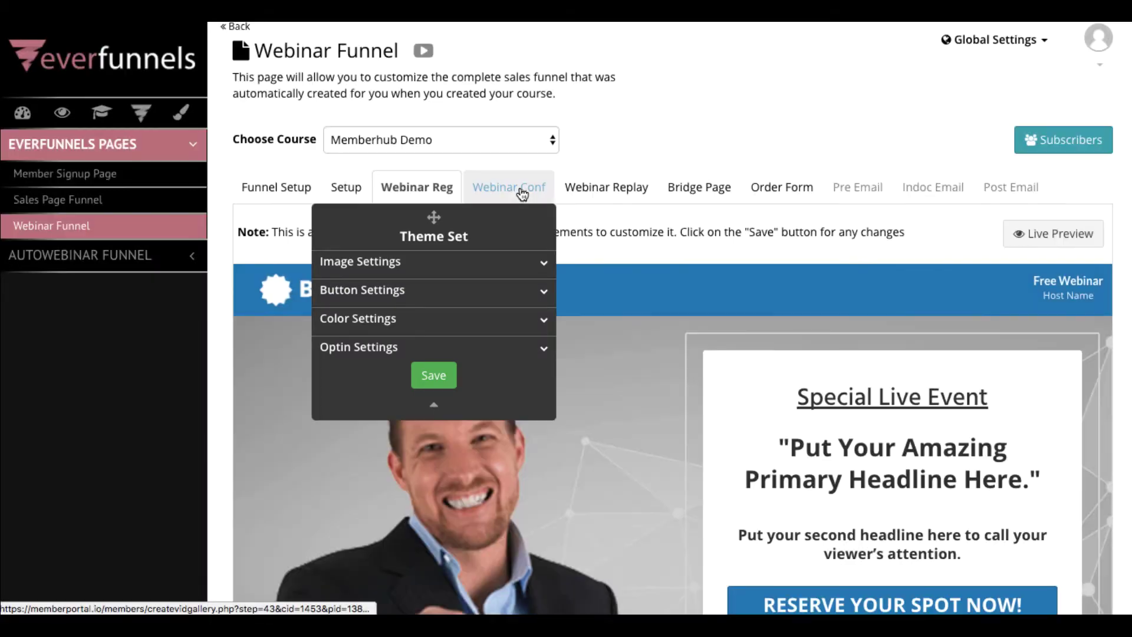
{"action": "left_click", "coordinate": [523, 193]}
{"action": "scroll", "coordinate": [724, 410], "scroll_direction": "down", "scroll_amount": 3}
{"action": "scroll", "coordinate": [723, 410], "scroll_direction": "up", "scroll_amount": 2}
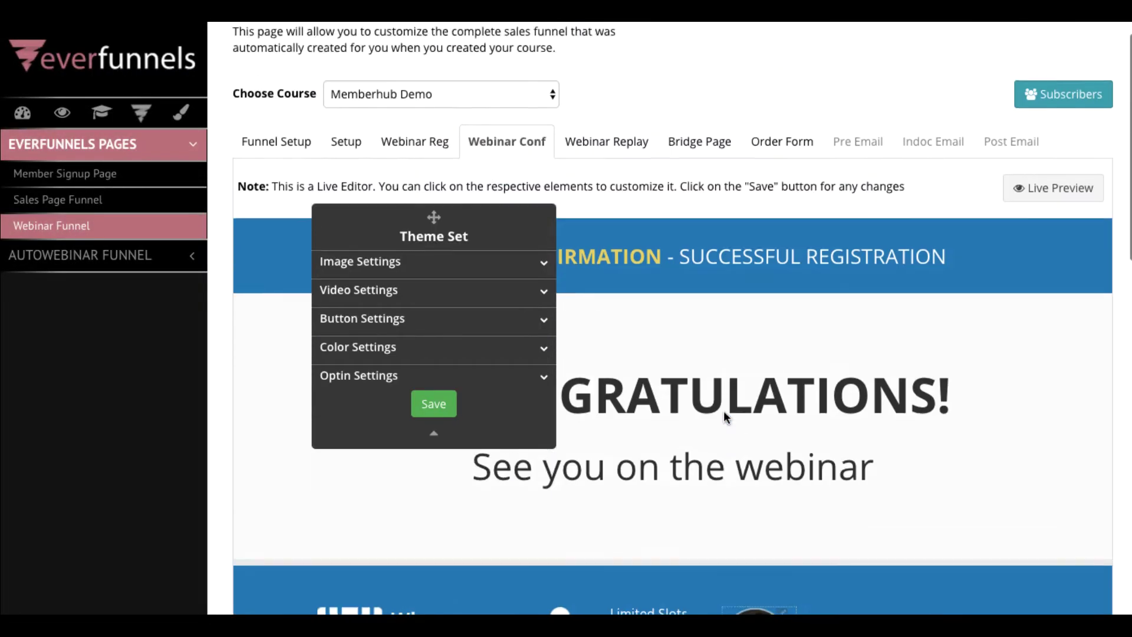
{"action": "scroll", "coordinate": [723, 410], "scroll_direction": "up", "scroll_amount": 1}
View the Webinar Replay page and examine the Bridge Page in their live editors
{"action": "left_click", "coordinate": [626, 190]}
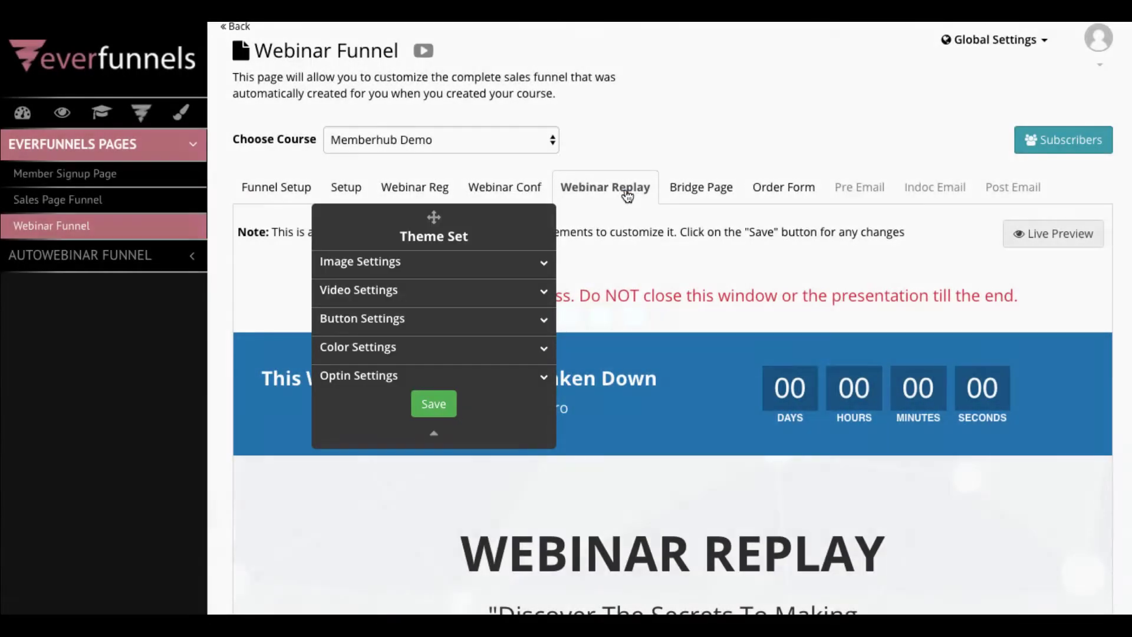
{"action": "left_click", "coordinate": [693, 190]}
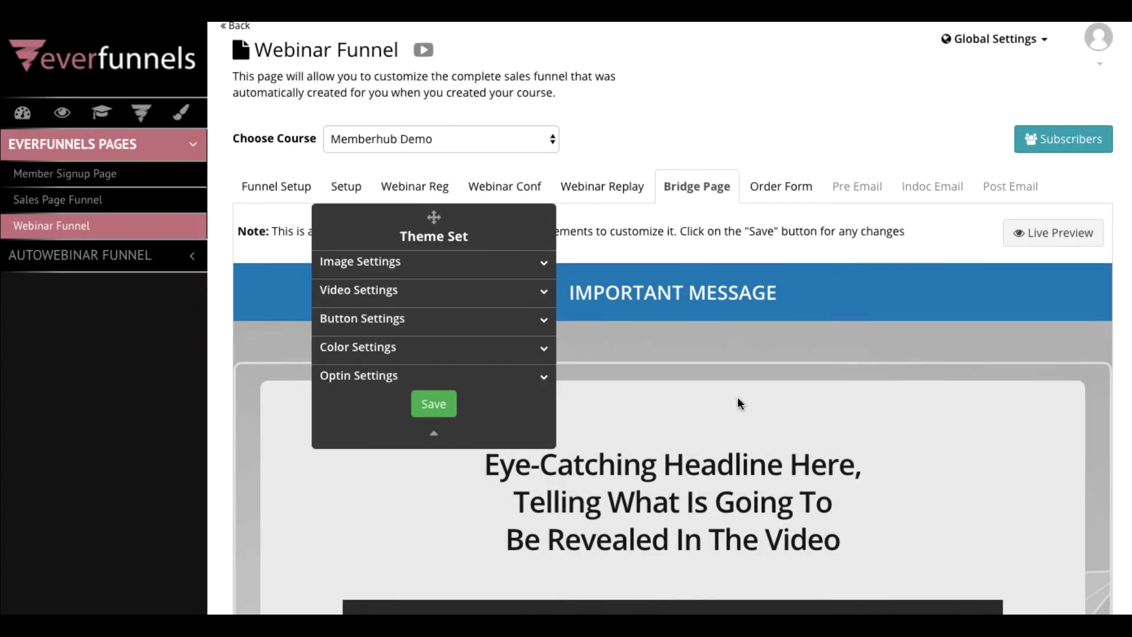
{"action": "scroll", "coordinate": [738, 401], "scroll_direction": "down", "scroll_amount": 5}
{"action": "scroll", "coordinate": [783, 295], "scroll_direction": "up", "scroll_amount": 5}
Examine the webinar funnel's Order Form and check the unlock hints of the Pre Email and Indoc Email series
{"action": "left_click", "coordinate": [796, 195]}
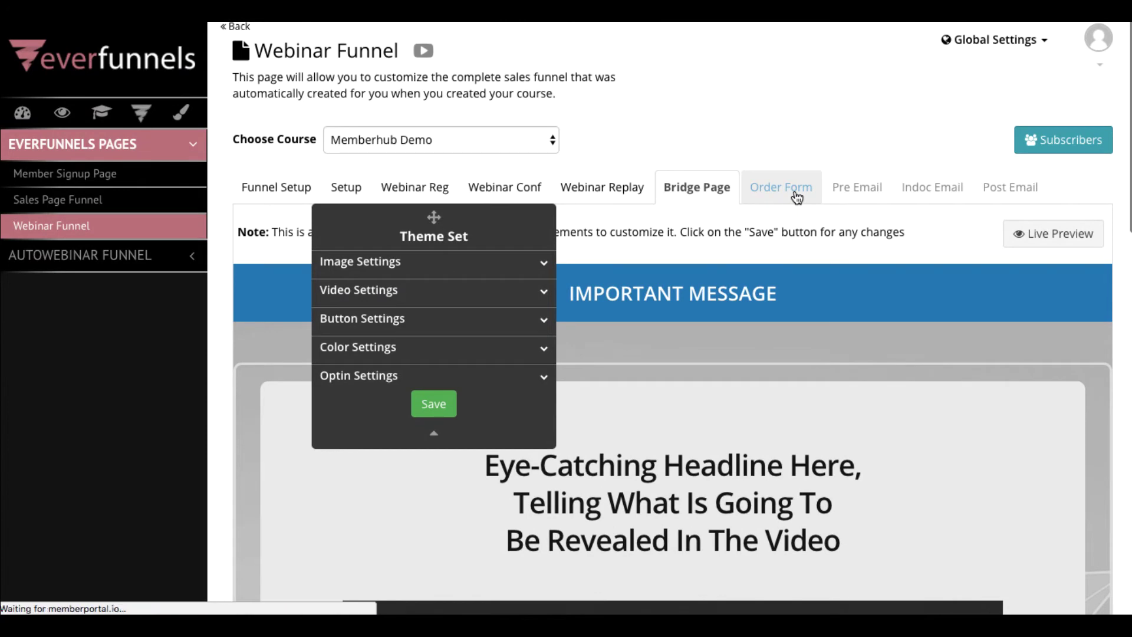
{"action": "scroll", "coordinate": [794, 211], "scroll_direction": "down", "scroll_amount": 5}
{"action": "scroll", "coordinate": [753, 367], "scroll_direction": "up", "scroll_amount": 1}
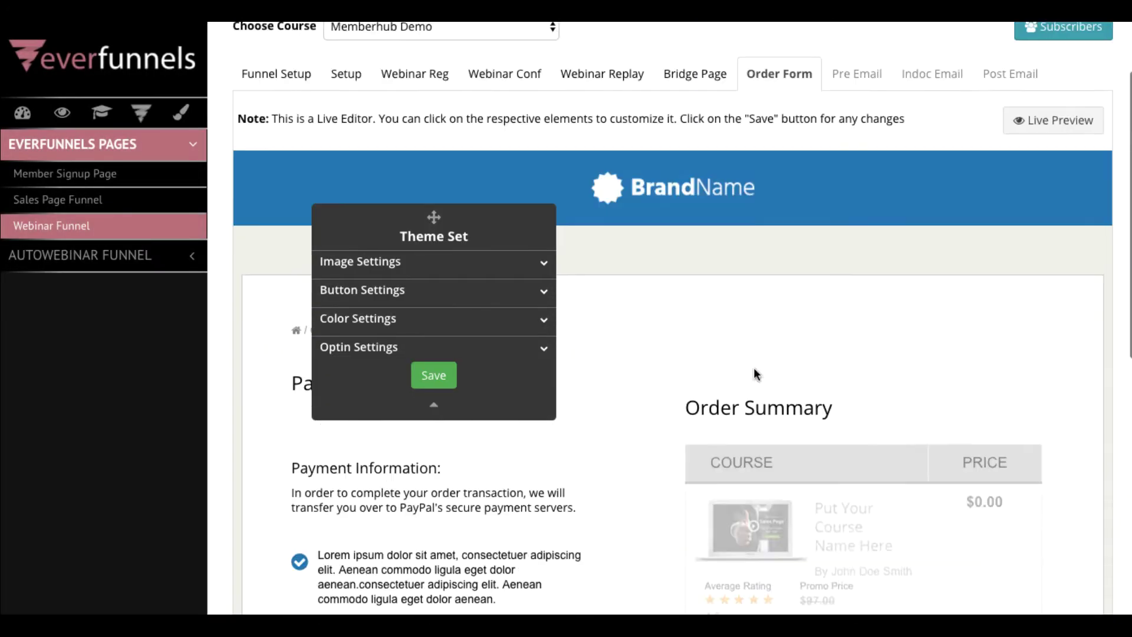
{"action": "scroll", "coordinate": [875, 128], "scroll_direction": "up", "scroll_amount": 3}
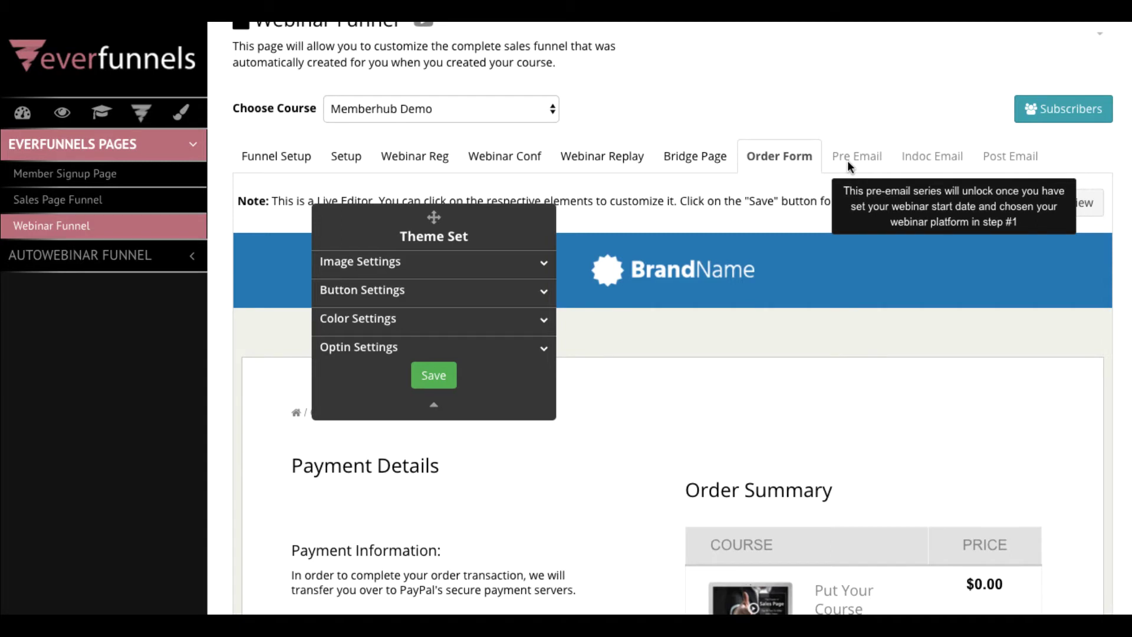
{"action": "mouse_move", "coordinate": [943, 157]}
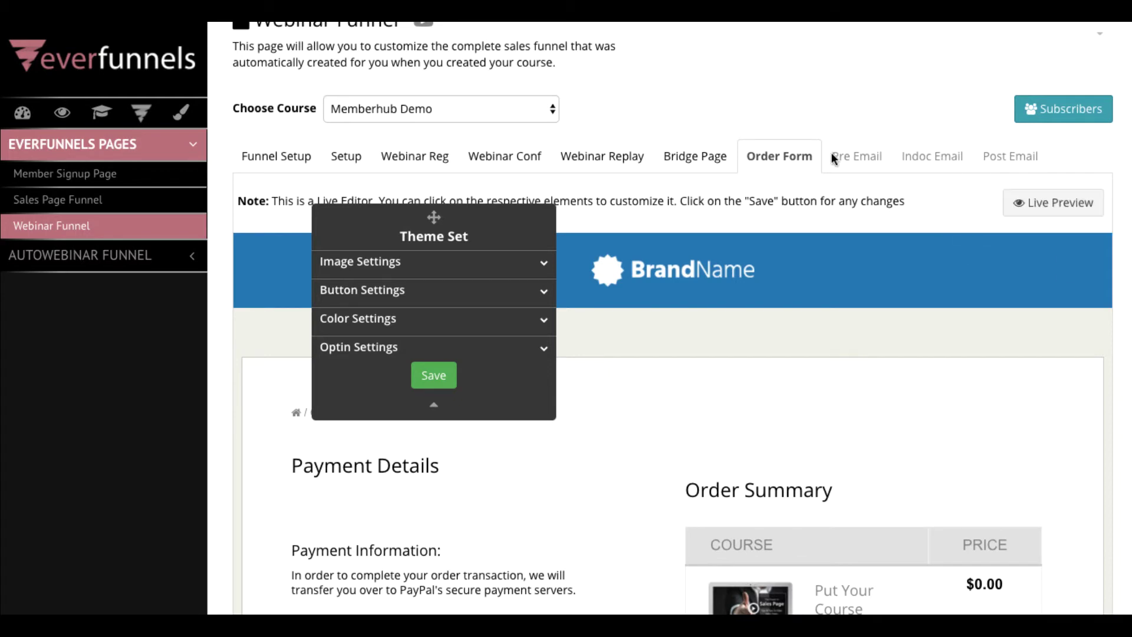
{"action": "mouse_move", "coordinate": [844, 169]}
{"action": "scroll", "coordinate": [877, 189], "scroll_direction": "up", "scroll_amount": 1}
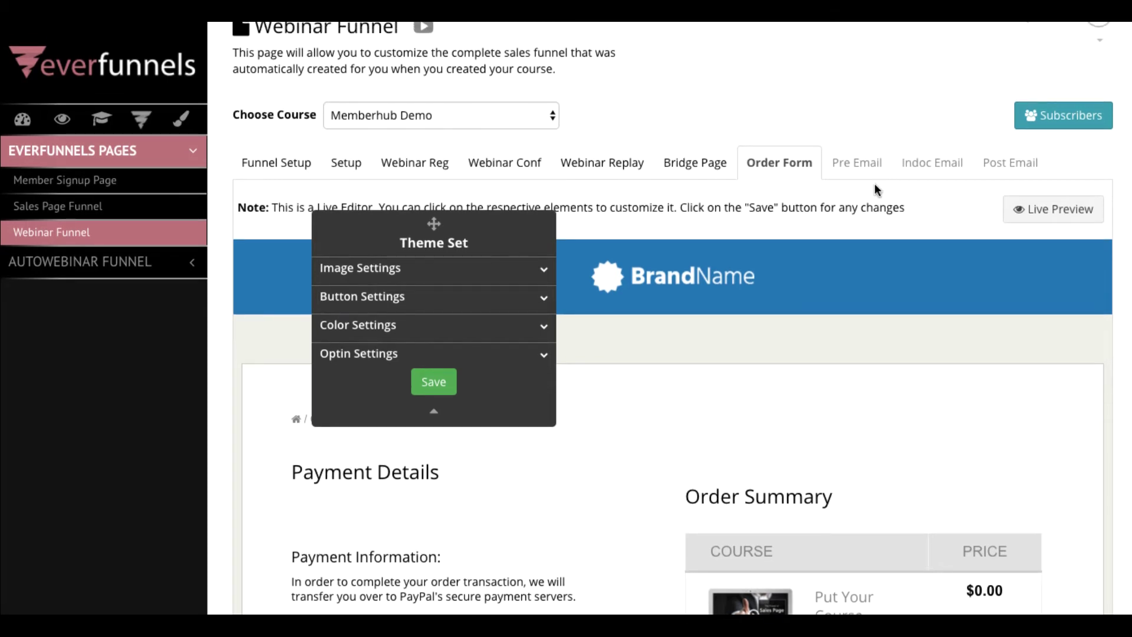
Return to the Funnel Setup and look over the page thumbnails of the Theme 1 funnel set
{"action": "left_click", "coordinate": [275, 162]}
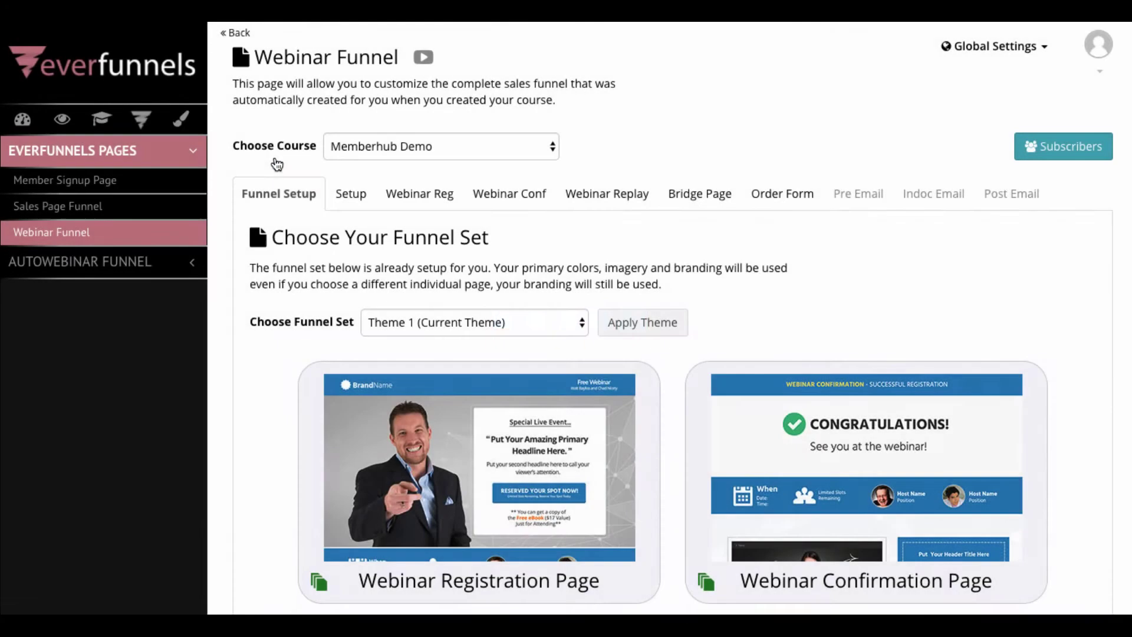
{"action": "scroll", "coordinate": [490, 334], "scroll_direction": "down", "scroll_amount": 10}
{"action": "scroll", "coordinate": [548, 407], "scroll_direction": "up", "scroll_amount": 5}
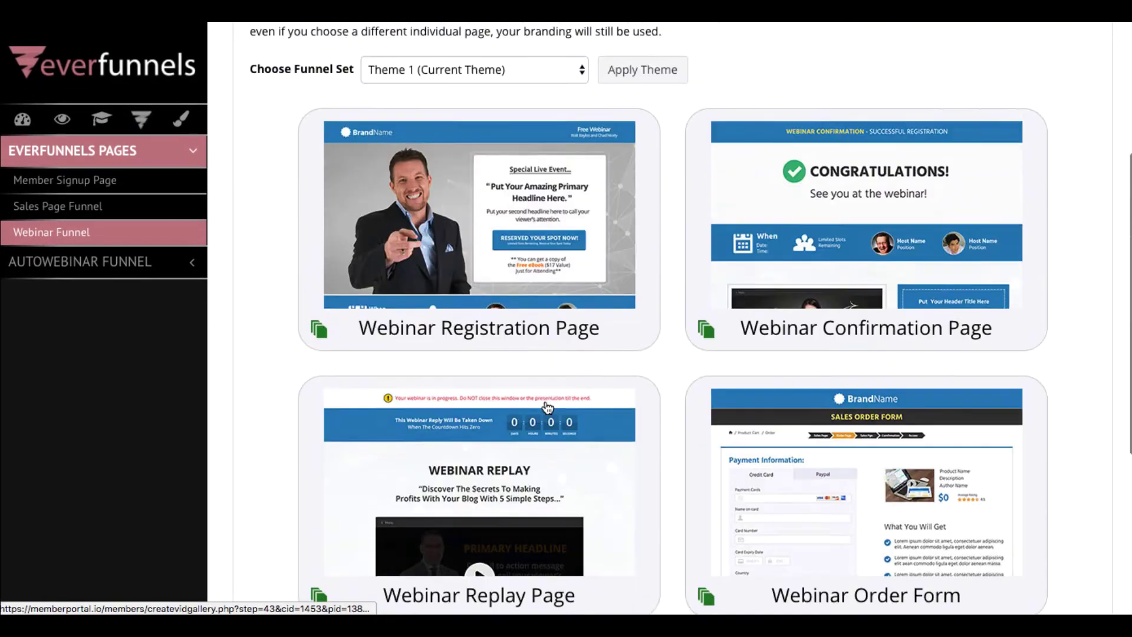
Open the Webinar Registration Page from the funnel set, move the Theme Set panel aside and examine the page
{"action": "scroll", "coordinate": [547, 407], "scroll_direction": "up", "scroll_amount": 3}
{"action": "left_click", "coordinate": [458, 315]}
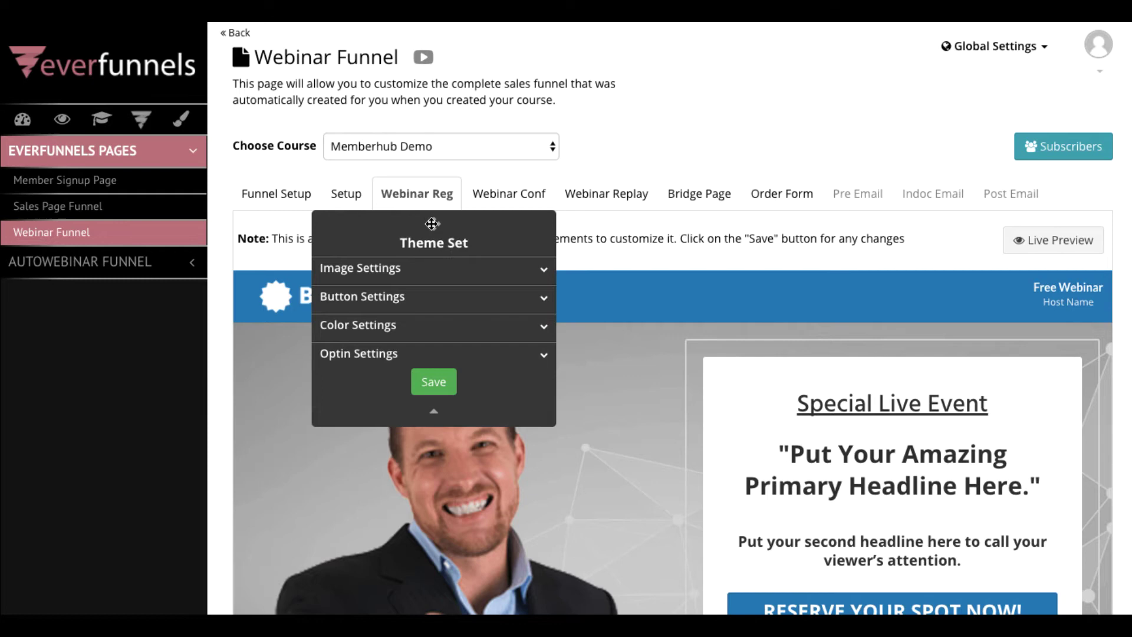
{"action": "left_click_drag", "start_coordinate": [434, 224], "coordinate": [916, 59]}
{"action": "scroll", "coordinate": [621, 448], "scroll_direction": "down", "scroll_amount": 8}
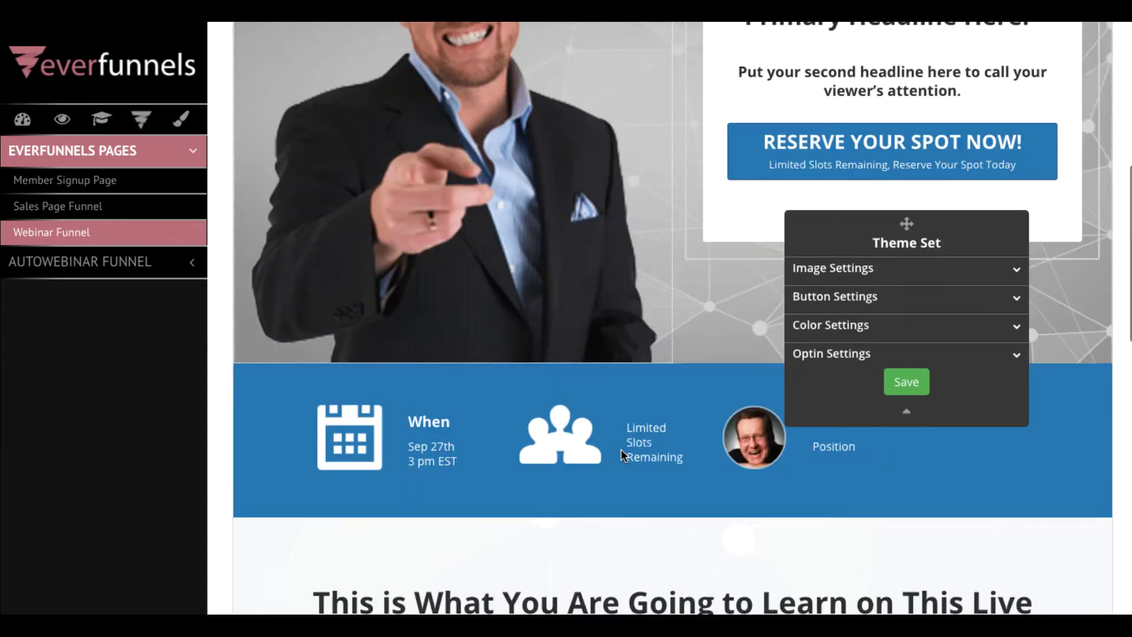
{"action": "scroll", "coordinate": [621, 448], "scroll_direction": "down", "scroll_amount": 2}
Open the Button Settings of the RESERVE YOUR SPOT NOW! button and examine its text and color options
{"action": "left_click", "coordinate": [819, 74]}
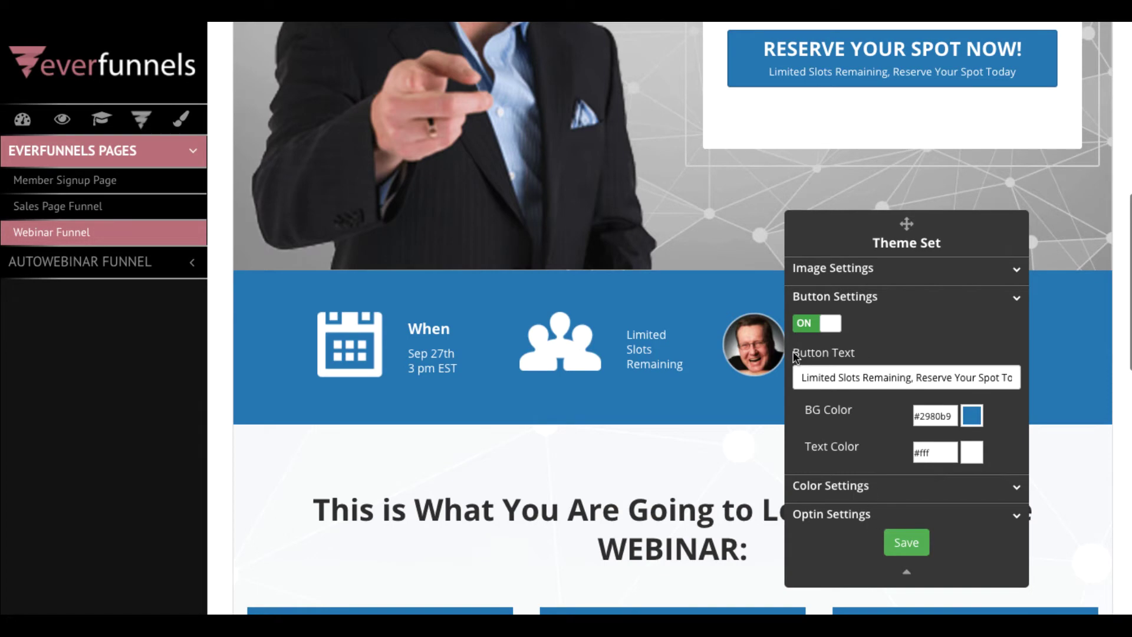
{"action": "scroll", "coordinate": [649, 346], "scroll_direction": "up", "scroll_amount": 7}
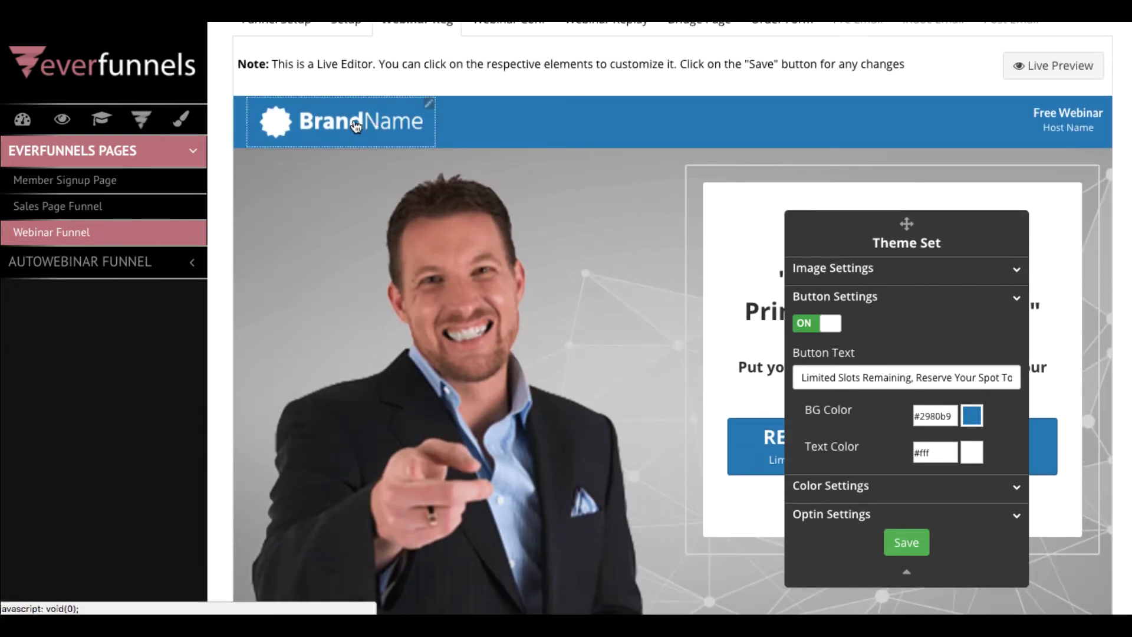
{"action": "scroll", "coordinate": [661, 121], "scroll_direction": "up", "scroll_amount": 3}
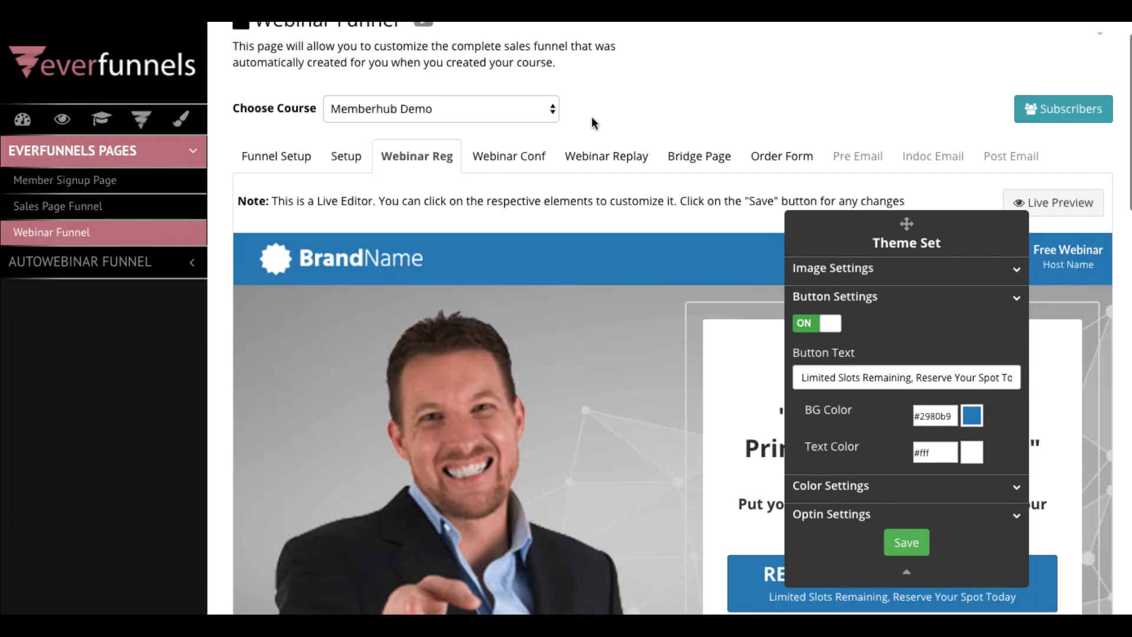
Open the webinar funnel's Setup page and look over the whole General Setup form
{"action": "left_click", "coordinate": [346, 157]}
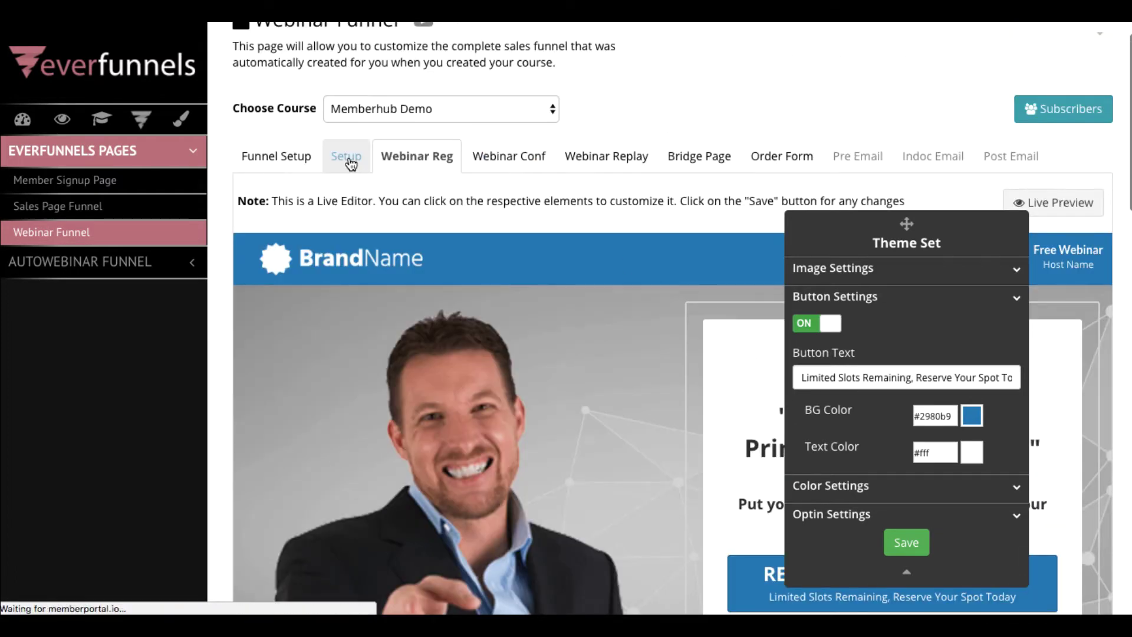
{"action": "scroll", "coordinate": [568, 263], "scroll_direction": "down", "scroll_amount": 8}
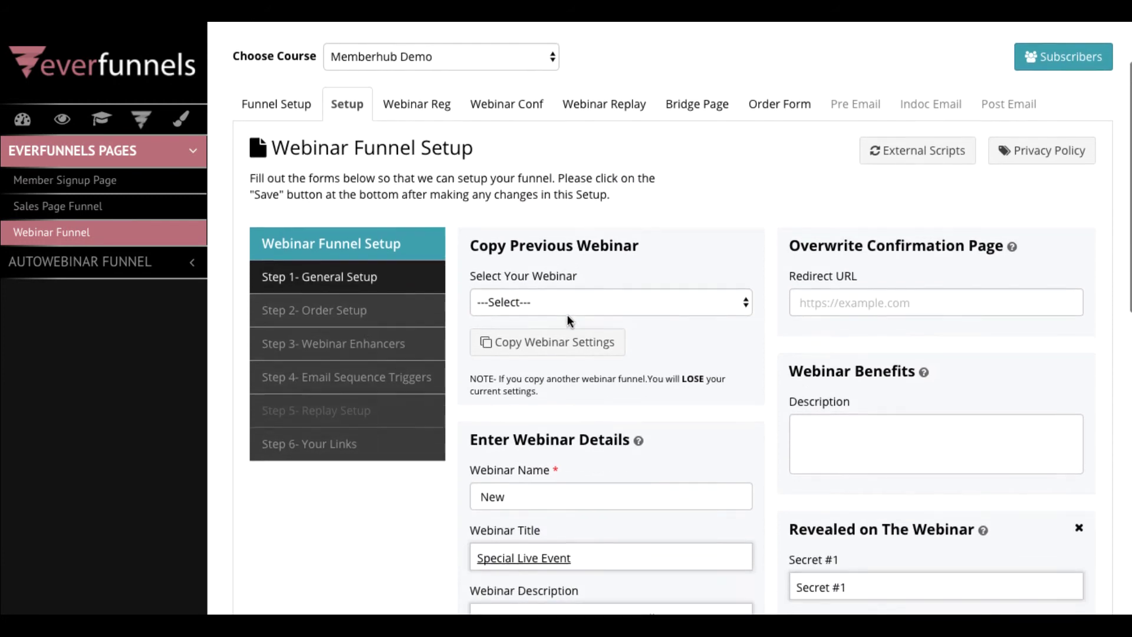
{"action": "scroll", "coordinate": [578, 473], "scroll_direction": "down", "scroll_amount": 6}
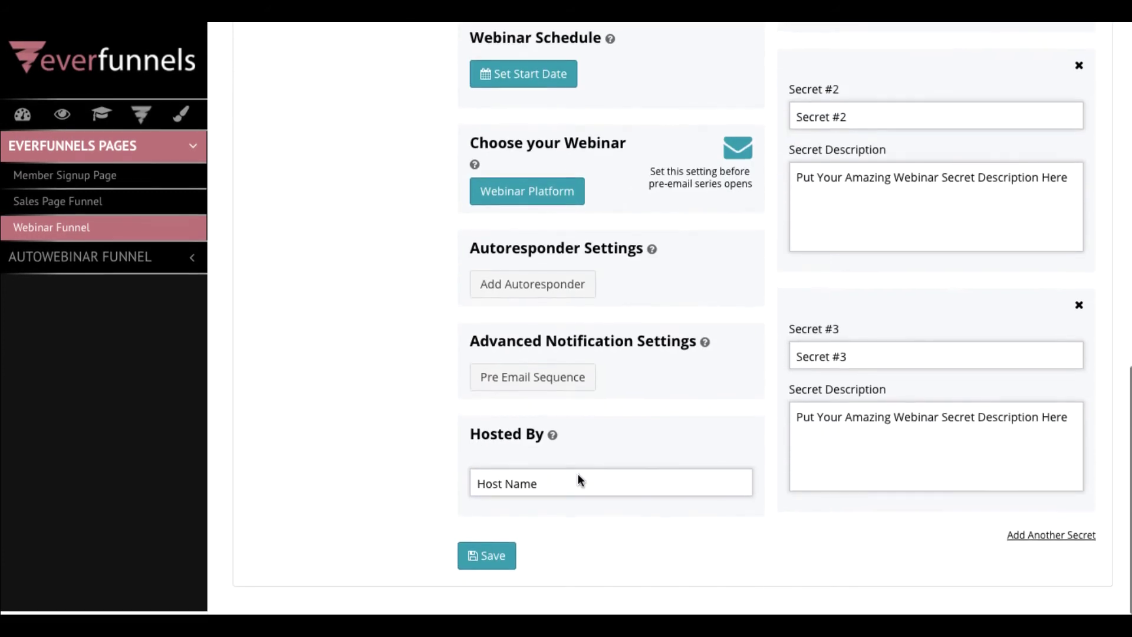
{"action": "scroll", "coordinate": [577, 473], "scroll_direction": "up", "scroll_amount": 14}
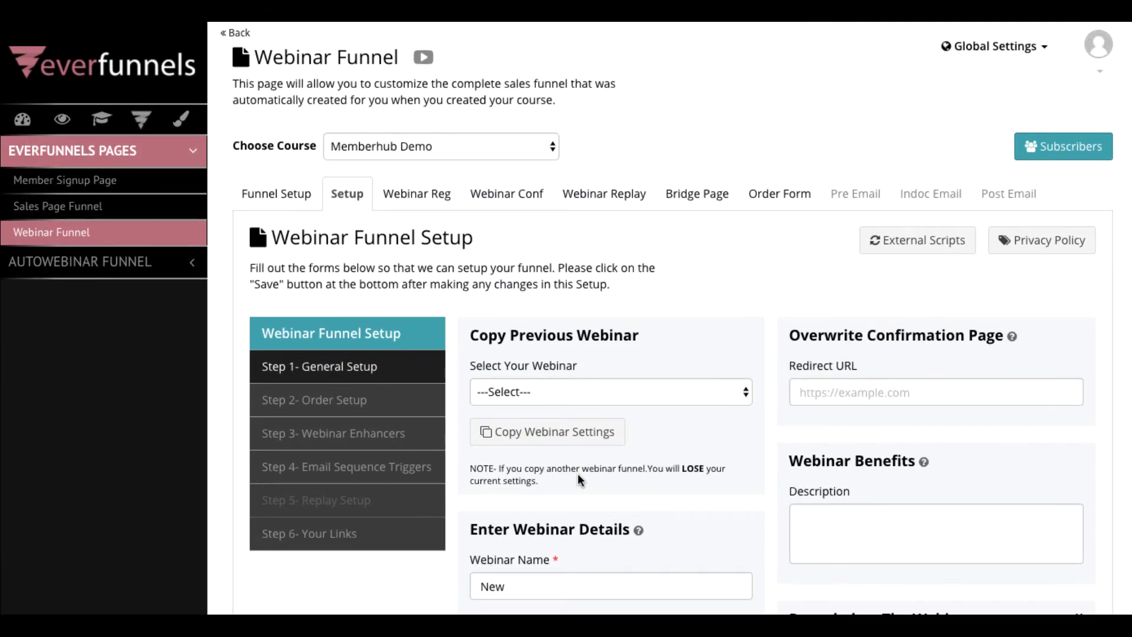
Check the Copy Previous Webinar choices and the Redirect URL field for overwriting the confirmation page
{"action": "scroll", "coordinate": [650, 416], "scroll_direction": "down", "scroll_amount": 2}
{"action": "left_click", "coordinate": [646, 269]}
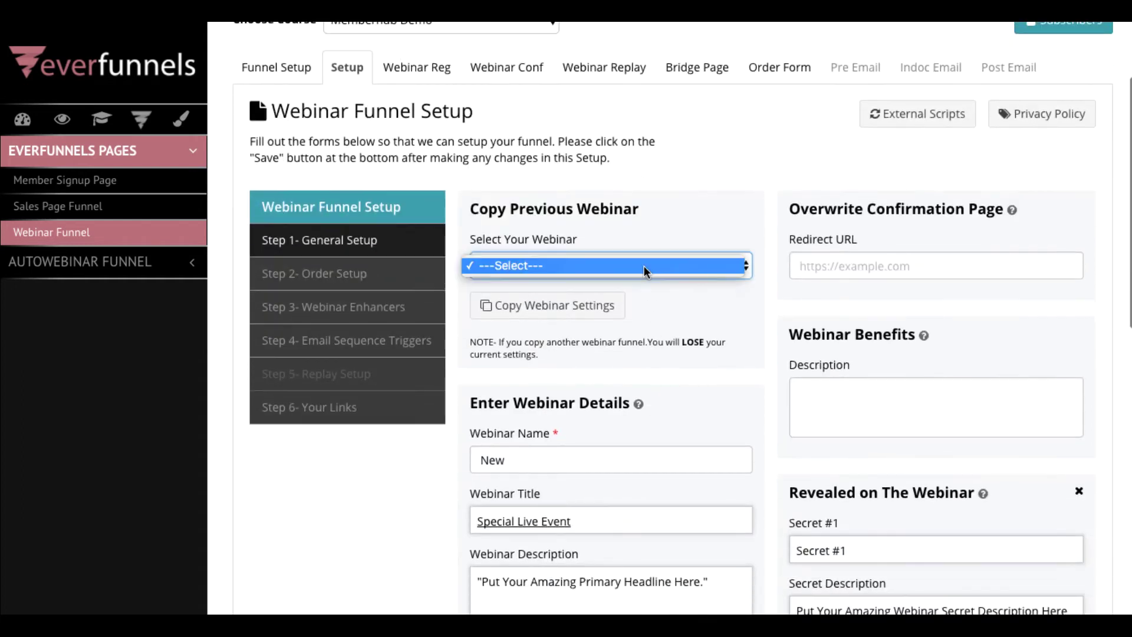
{"action": "left_click", "coordinate": [672, 260]}
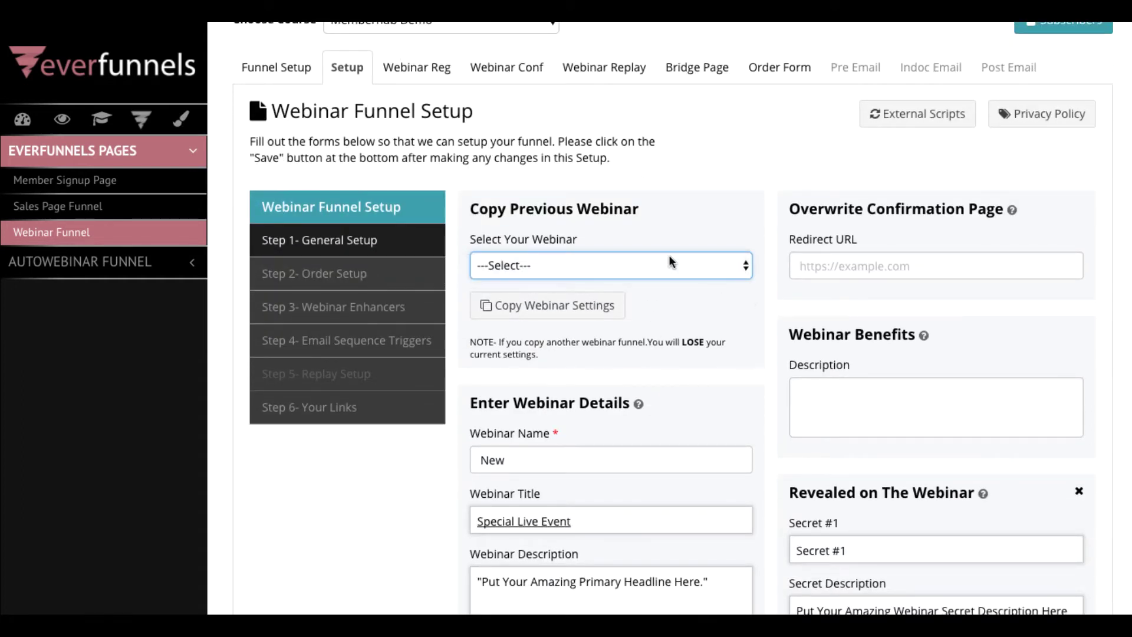
{"action": "left_click", "coordinate": [820, 268]}
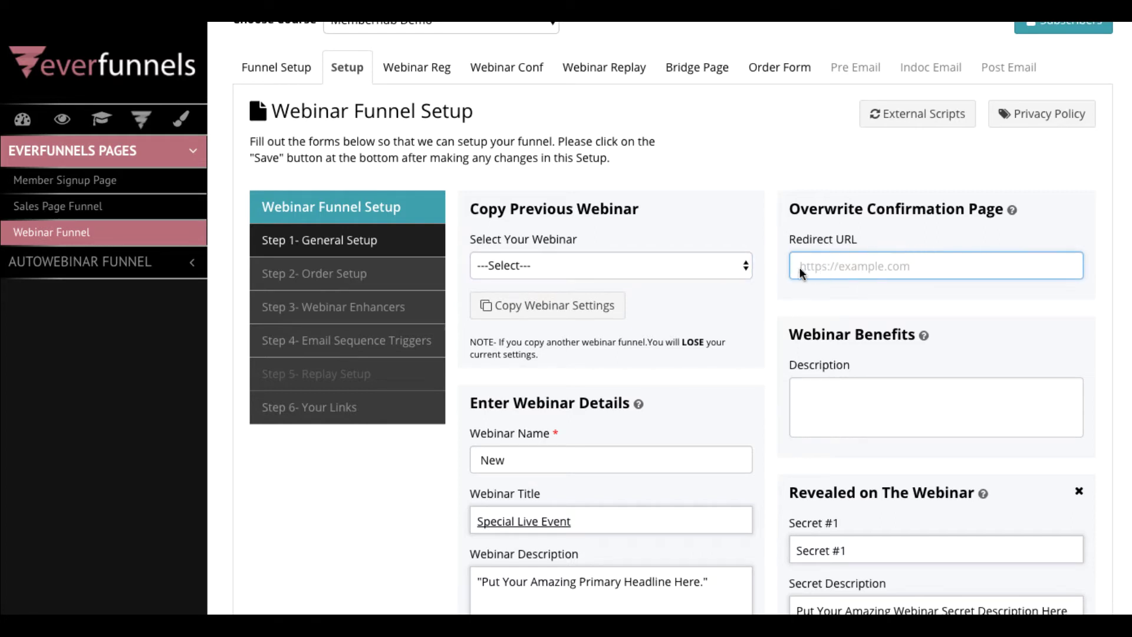
Examine the Webinar Name field and the Secret #1 title and description fields in the General Setup
{"action": "scroll", "coordinate": [715, 312], "scroll_direction": "down", "scroll_amount": 4}
{"action": "left_click", "coordinate": [603, 227]}
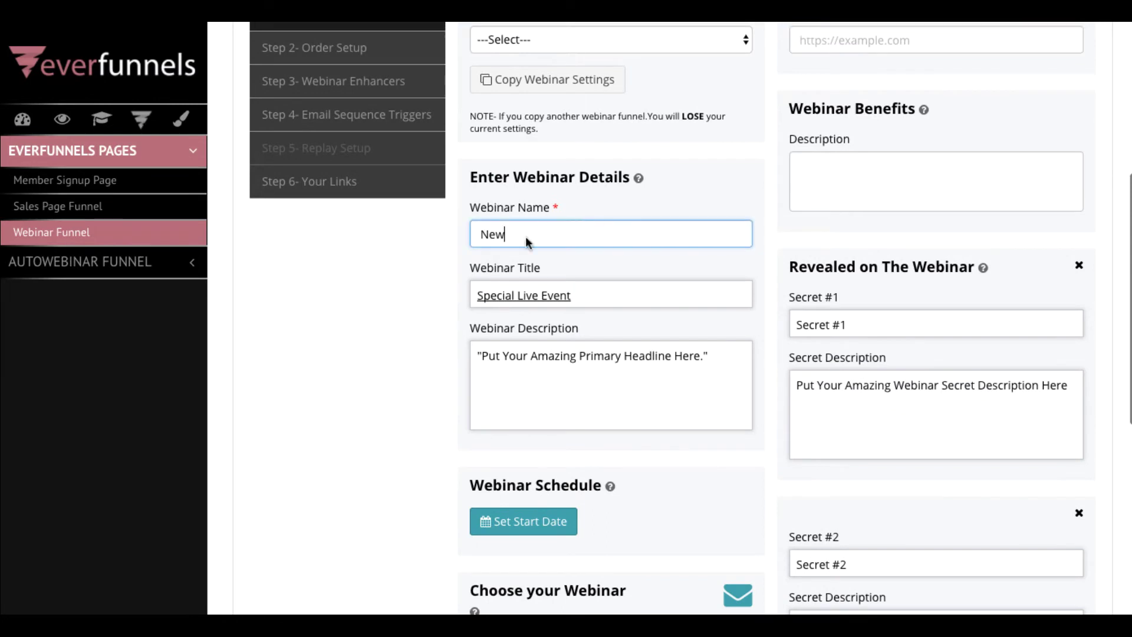
{"action": "scroll", "coordinate": [767, 186], "scroll_direction": "down", "scroll_amount": 2}
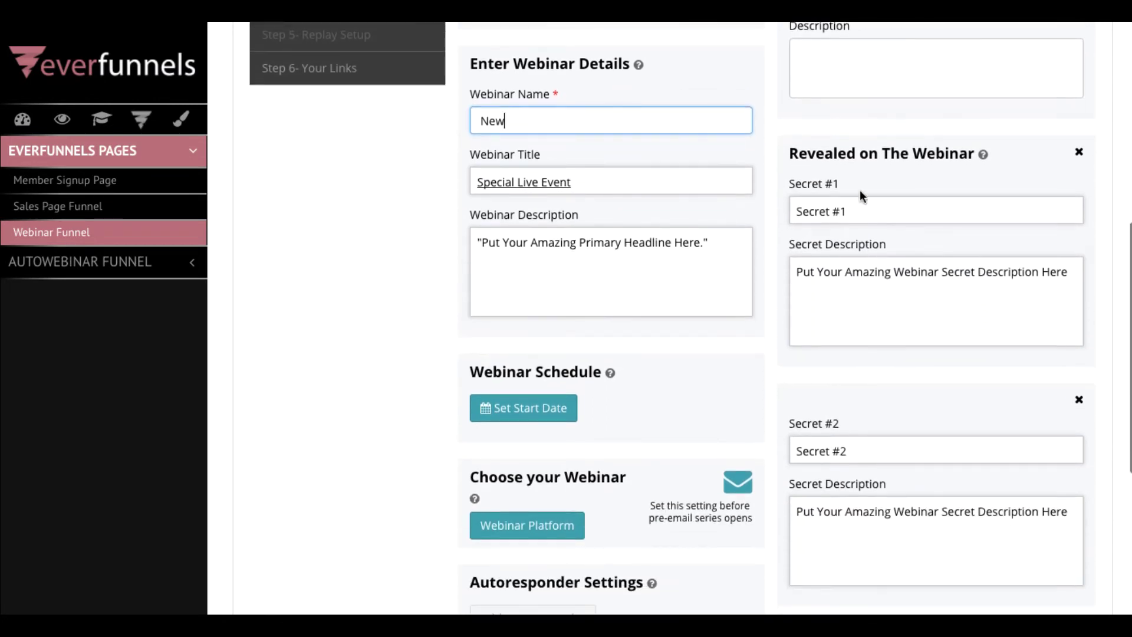
{"action": "left_click", "coordinate": [867, 213]}
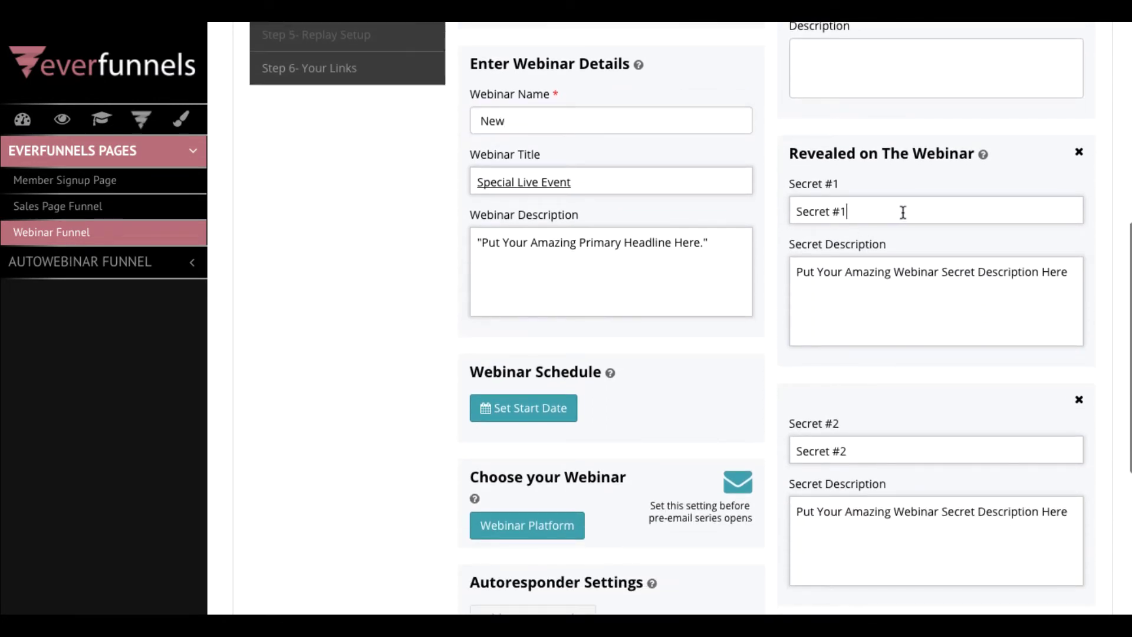
{"action": "left_click_drag", "start_coordinate": [900, 213], "coordinate": [772, 215]}
{"action": "left_click", "coordinate": [809, 286]}
Examine the remaining General Setup sections down to the host name field under Hosted By
{"action": "scroll", "coordinate": [871, 339], "scroll_direction": "down", "scroll_amount": 2}
{"action": "scroll", "coordinate": [867, 458], "scroll_direction": "down", "scroll_amount": 4}
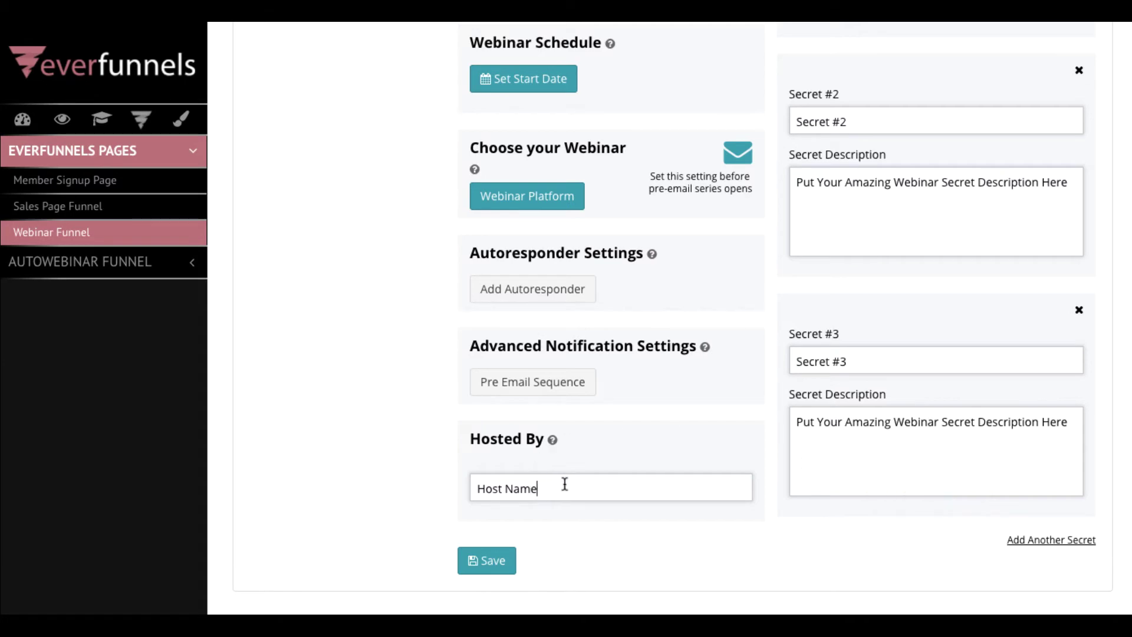
{"action": "left_click_drag", "start_coordinate": [563, 483], "coordinate": [468, 489]}
{"action": "scroll", "coordinate": [668, 448], "scroll_direction": "up", "scroll_amount": 14}
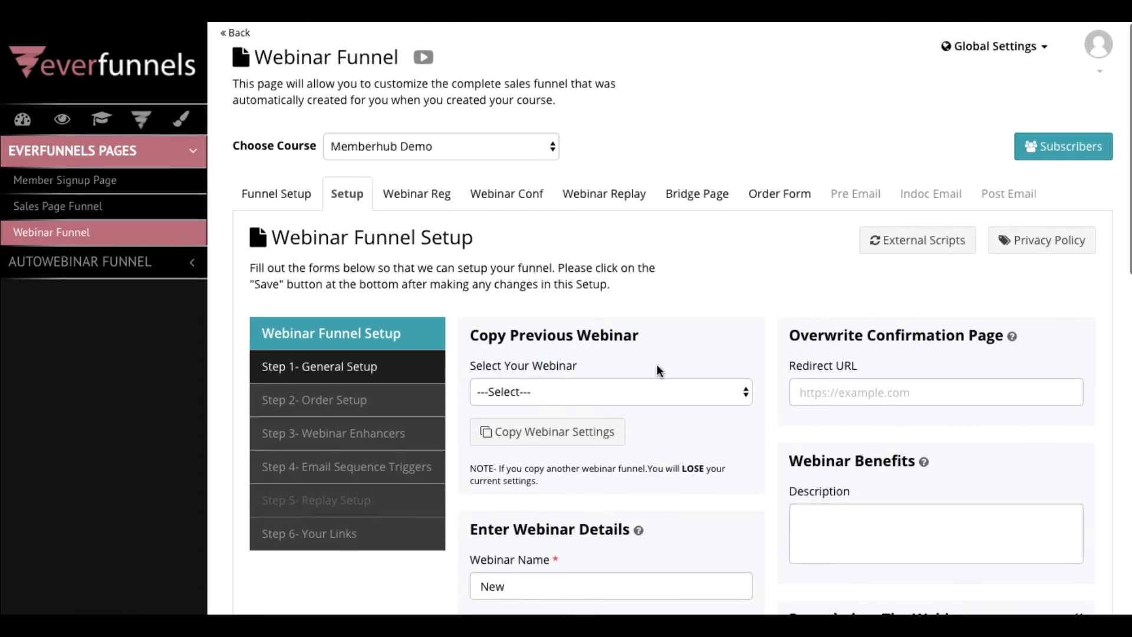
Open Step 2, Order Setup, and examine its pricing options, order page description and item list
{"action": "left_click", "coordinate": [353, 407]}
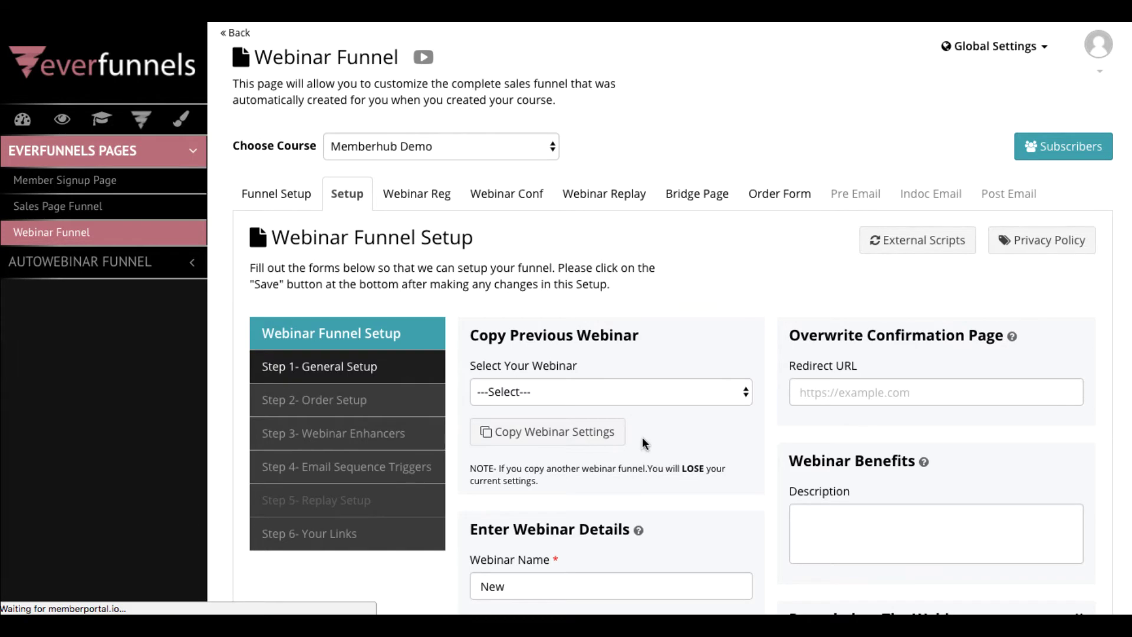
{"action": "scroll", "coordinate": [666, 392], "scroll_direction": "down", "scroll_amount": 3}
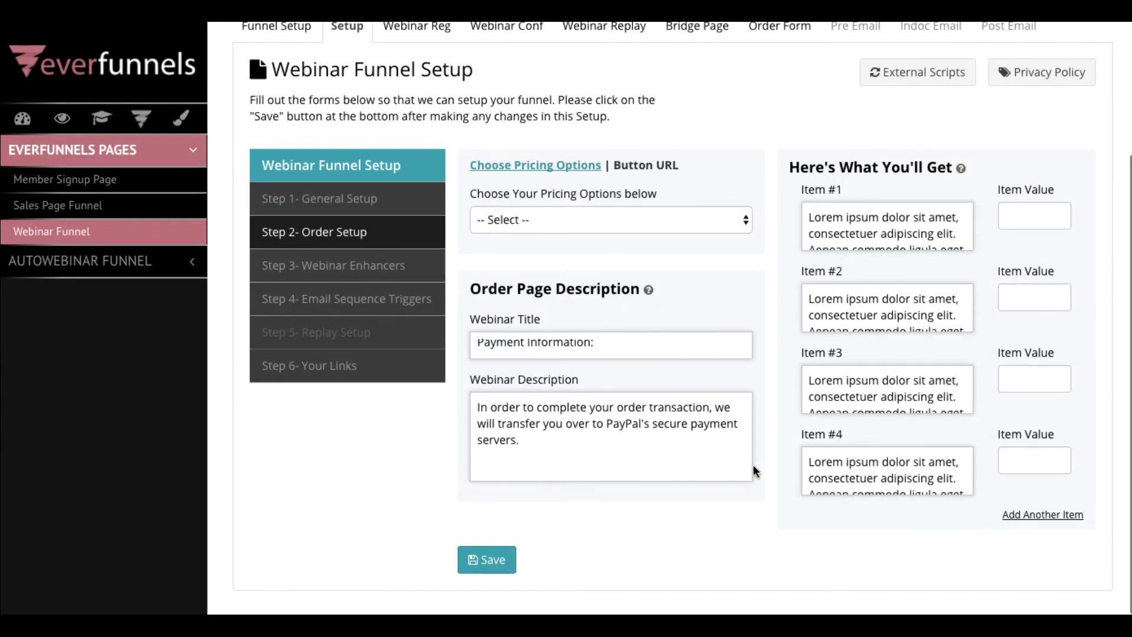
{"action": "scroll", "coordinate": [781, 469], "scroll_direction": "up", "scroll_amount": 3}
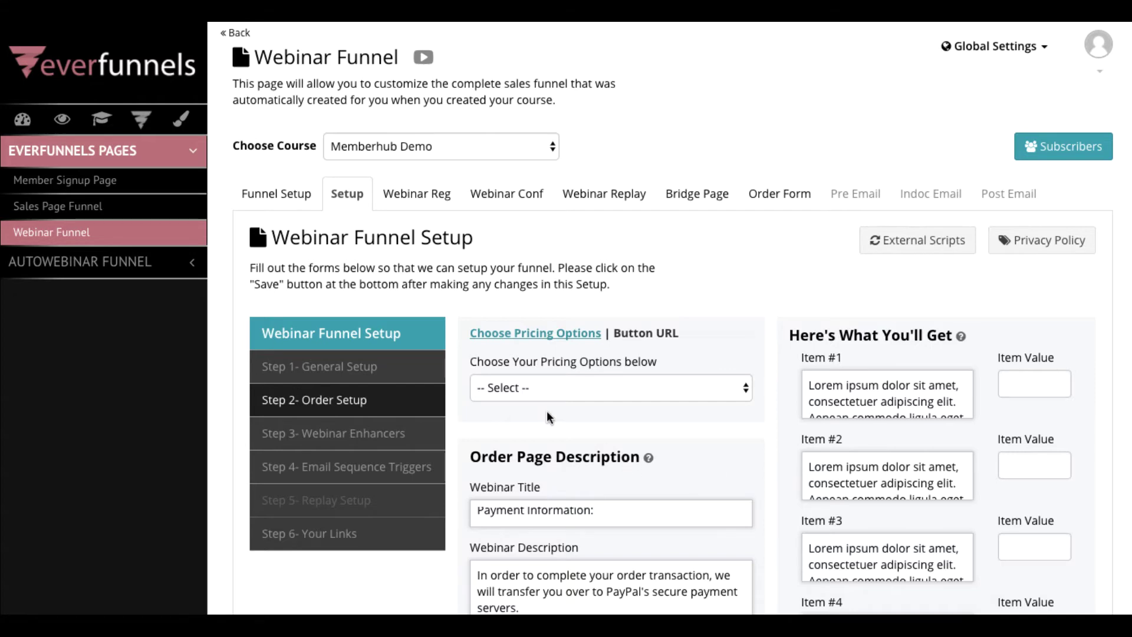
Open Step 3, Webinar Enhancers, and examine the survey link, free gift, resources and bonus options
{"action": "left_click", "coordinate": [398, 433]}
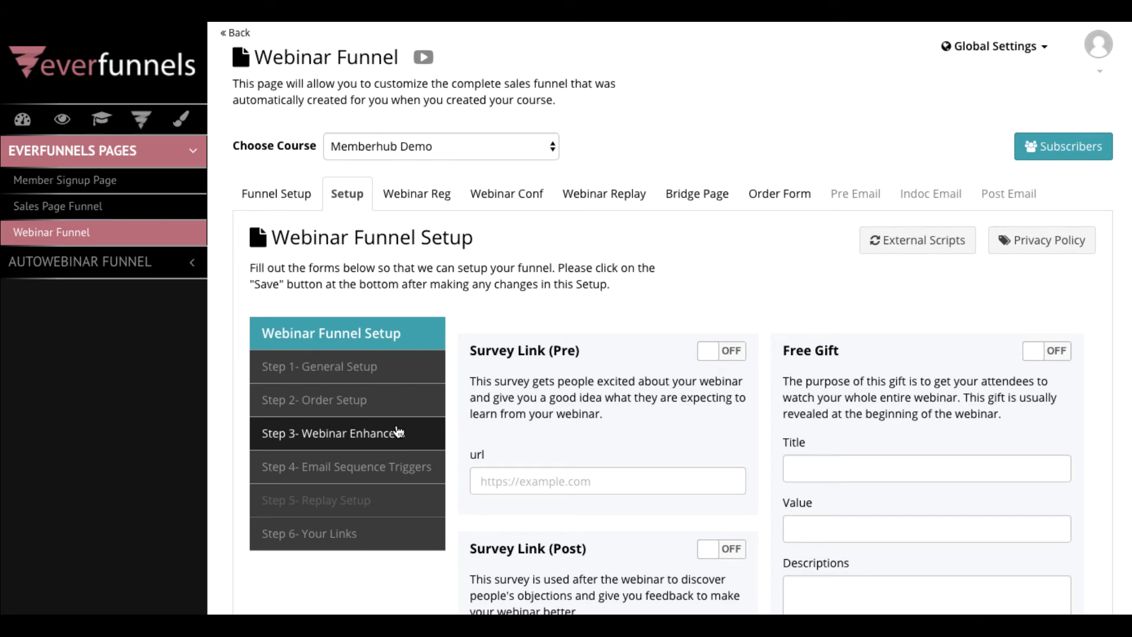
{"action": "scroll", "coordinate": [370, 447], "scroll_direction": "down", "scroll_amount": 1}
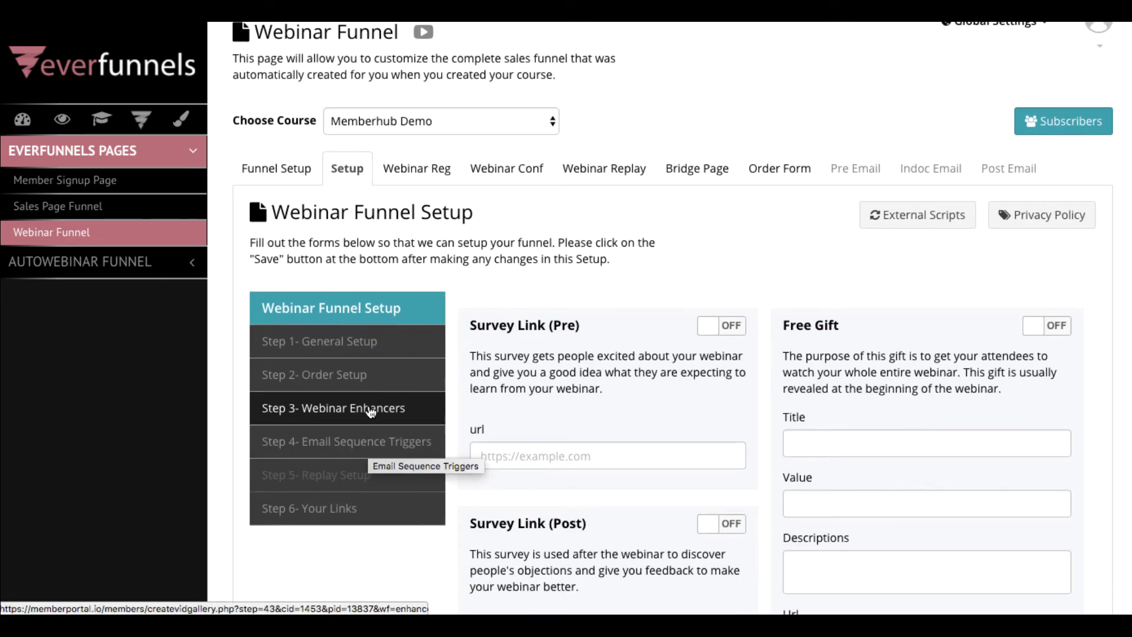
{"action": "scroll", "coordinate": [370, 411], "scroll_direction": "down", "scroll_amount": 5}
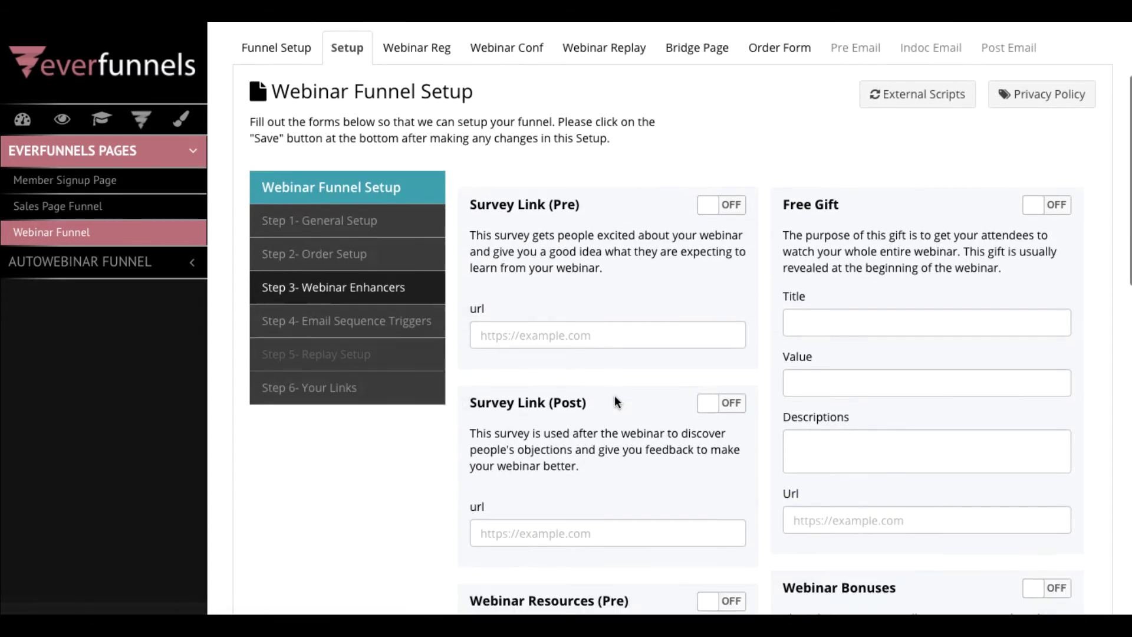
{"action": "scroll", "coordinate": [615, 396], "scroll_direction": "down", "scroll_amount": 2}
{"action": "scroll", "coordinate": [615, 396], "scroll_direction": "up", "scroll_amount": 5}
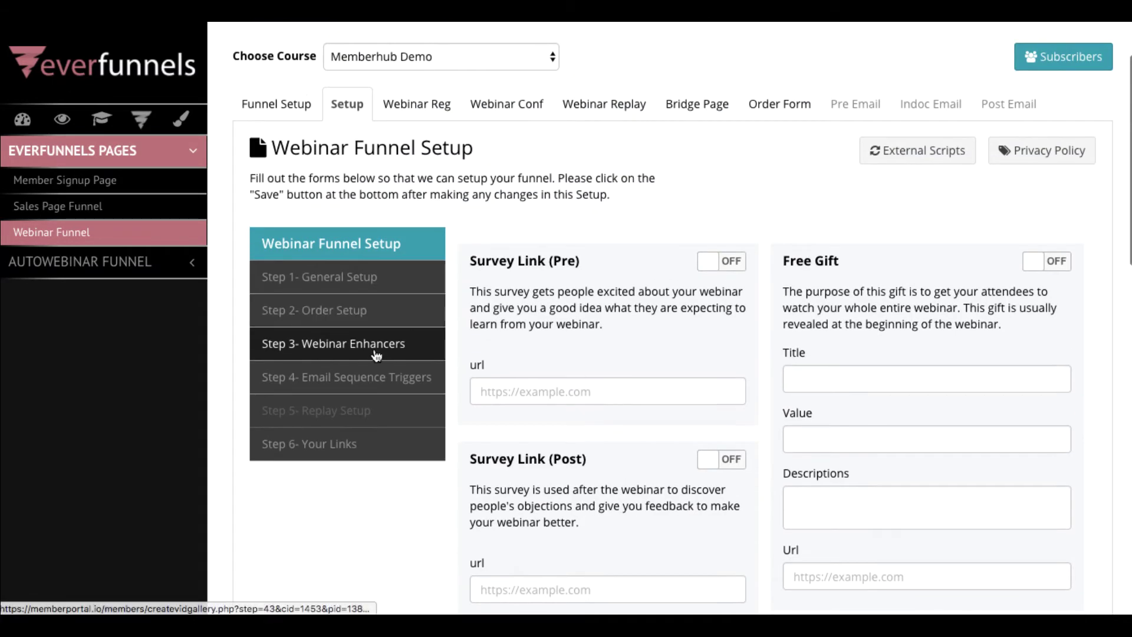
Open Step 4, Email Sequence Triggers, and read the conditions for the pre-email, indoctrination and post-email sequences
{"action": "left_click", "coordinate": [354, 380]}
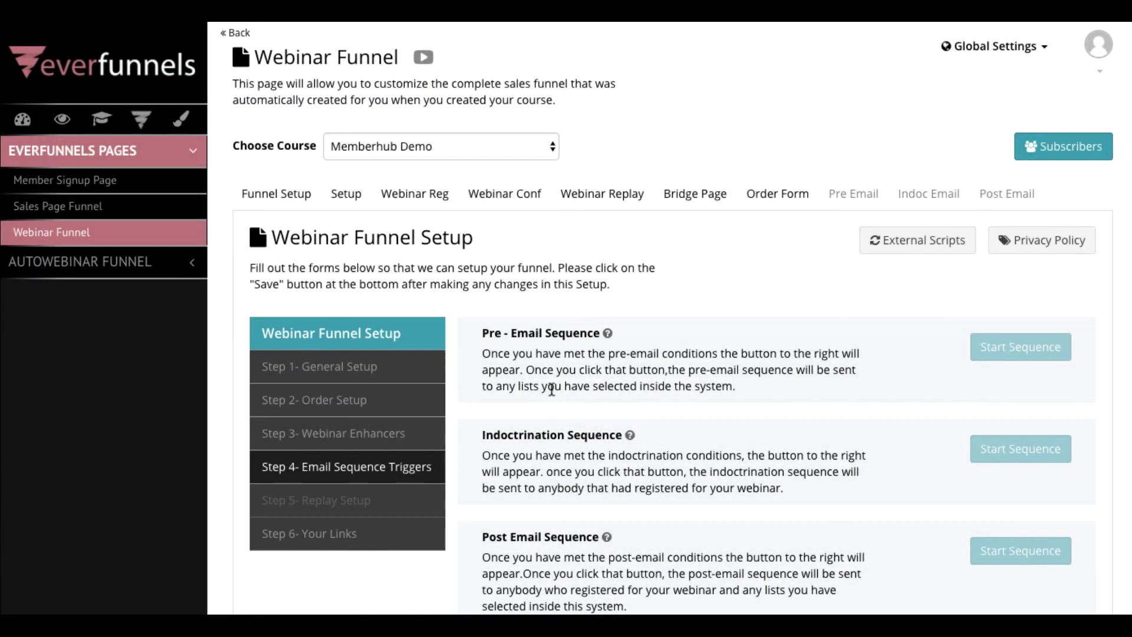
{"action": "scroll", "coordinate": [551, 387], "scroll_direction": "down", "scroll_amount": 1}
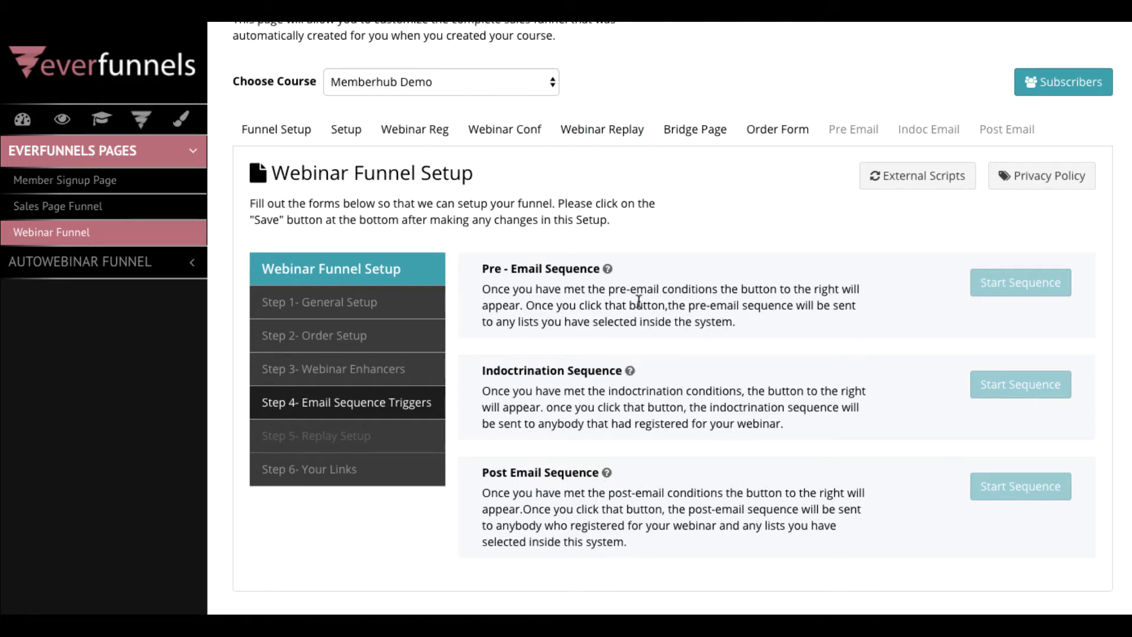
{"action": "scroll", "coordinate": [638, 301], "scroll_direction": "up", "scroll_amount": 2}
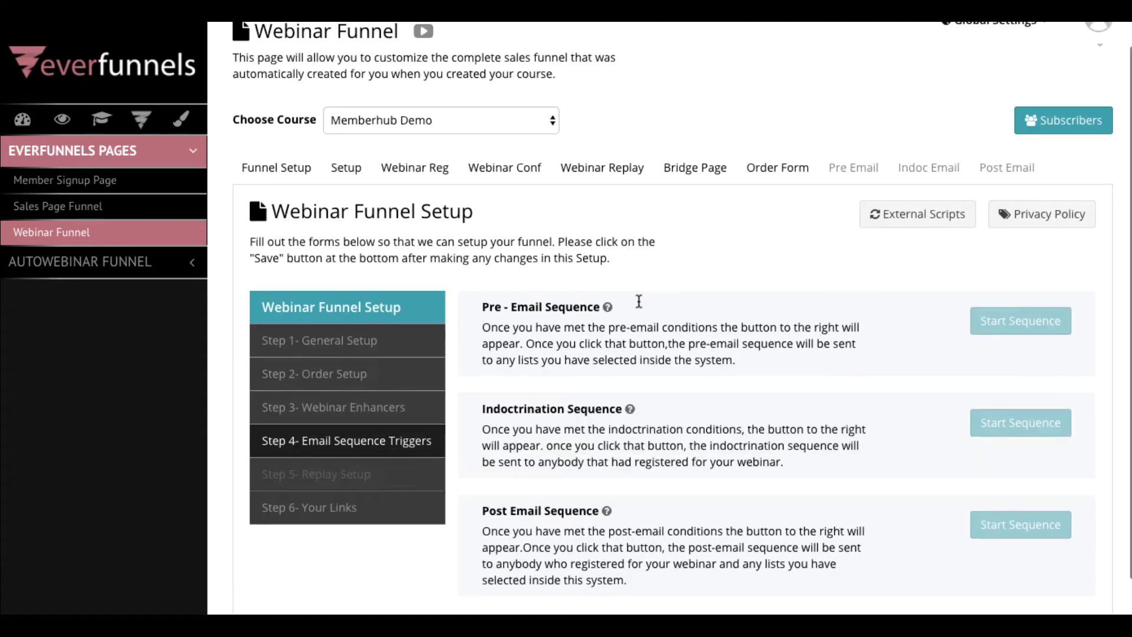